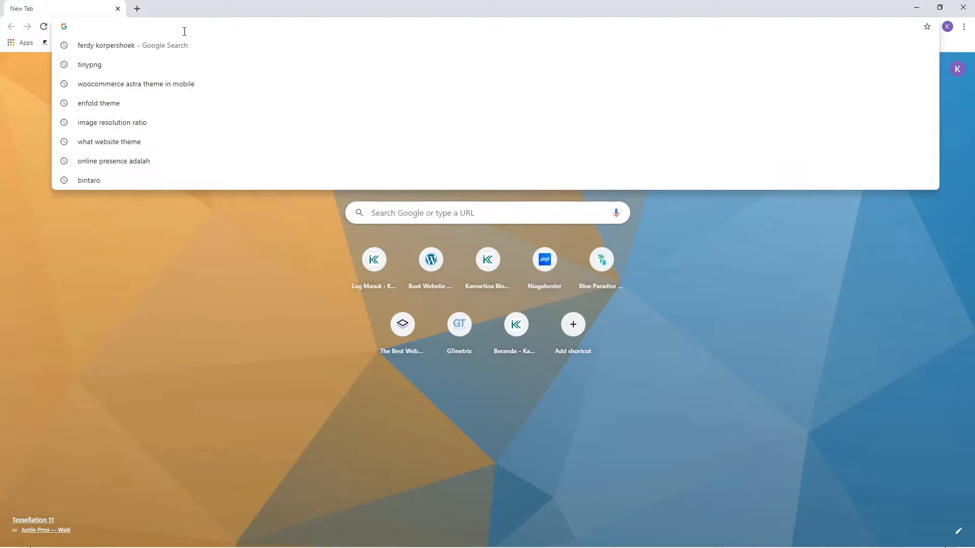
Step: Go to kamartina.com/niagahoster in Chrome, accepting the autocompleted kamartina.com domain
text(kamartina.com)
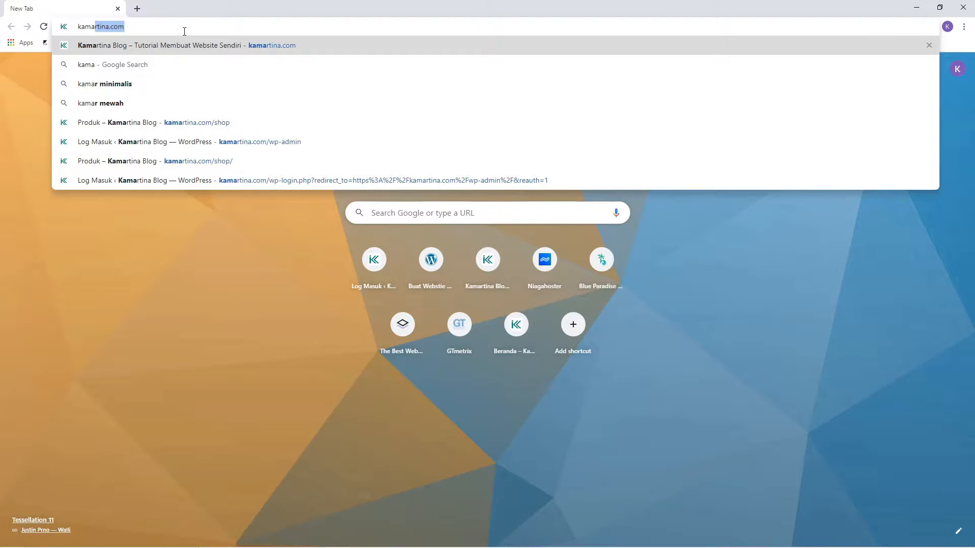
key(Right)
text(/)
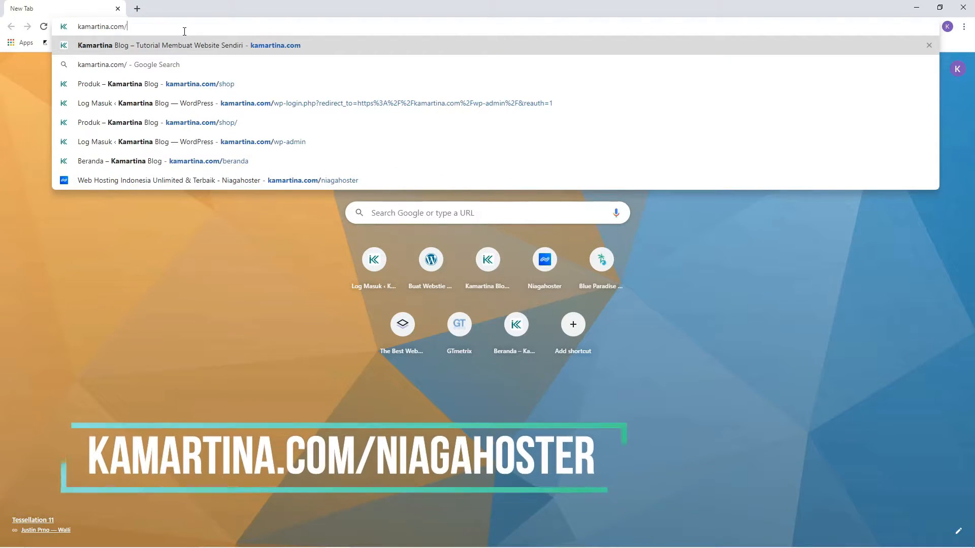
text(niagahoster)
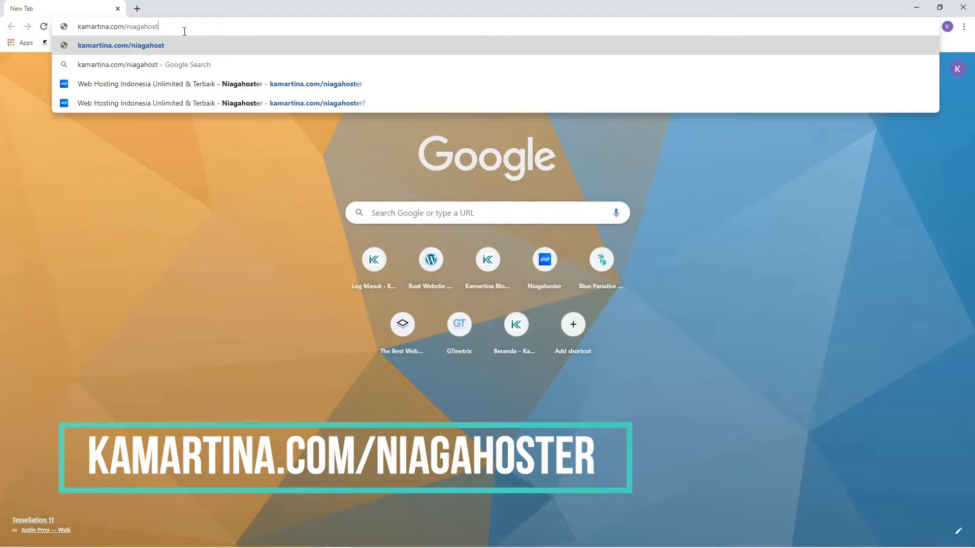
key(Return)
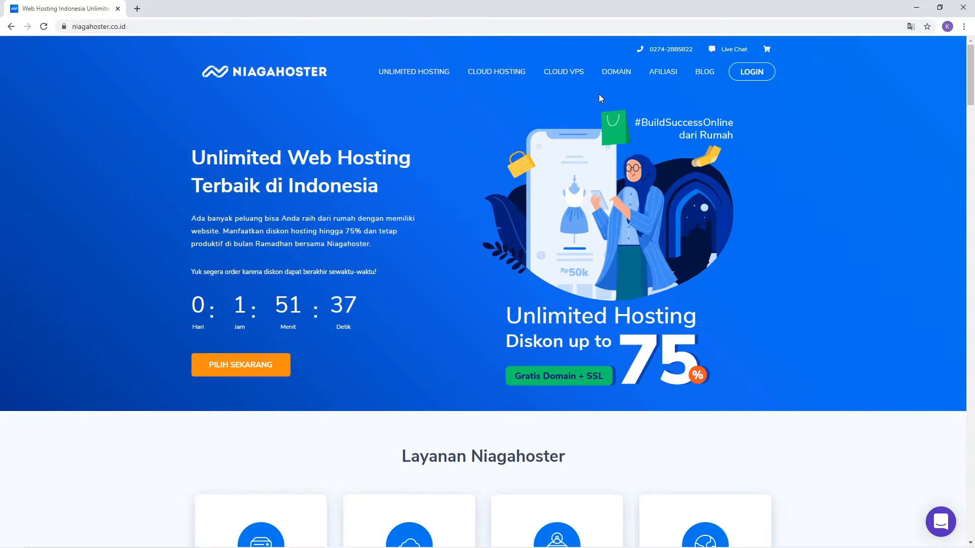
Step: Search Niagahoster domains for jelajahwp.com, which shows as available for Rp 125.000
click(619, 74)
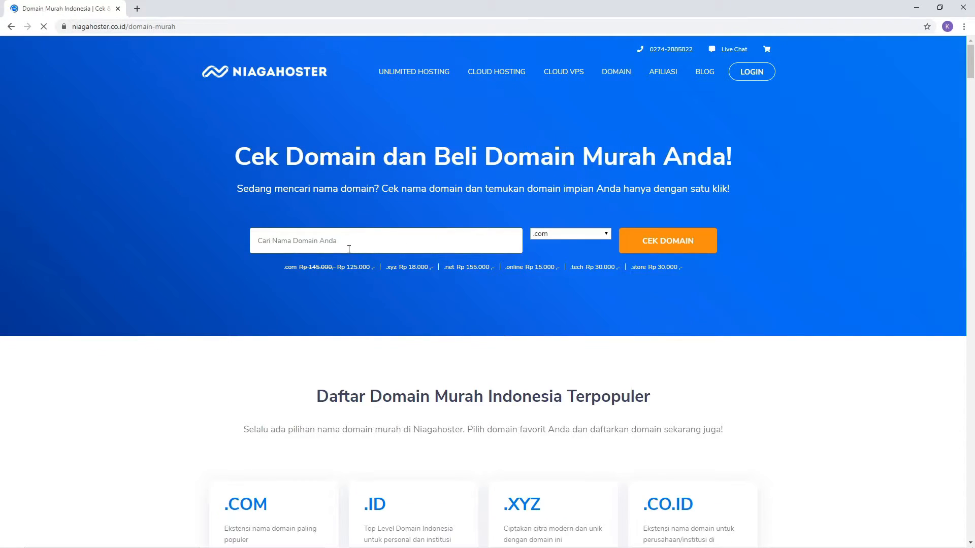
click(349, 249)
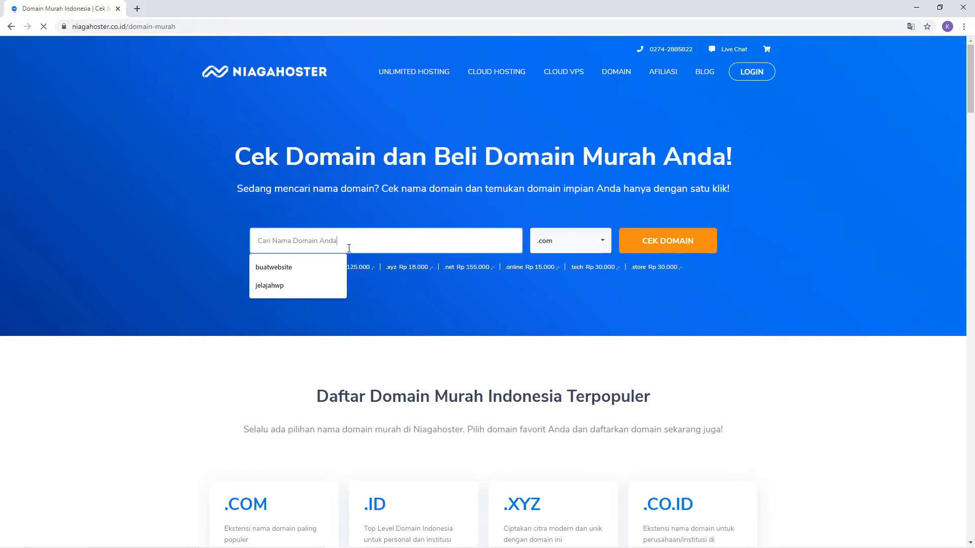
click(296, 288)
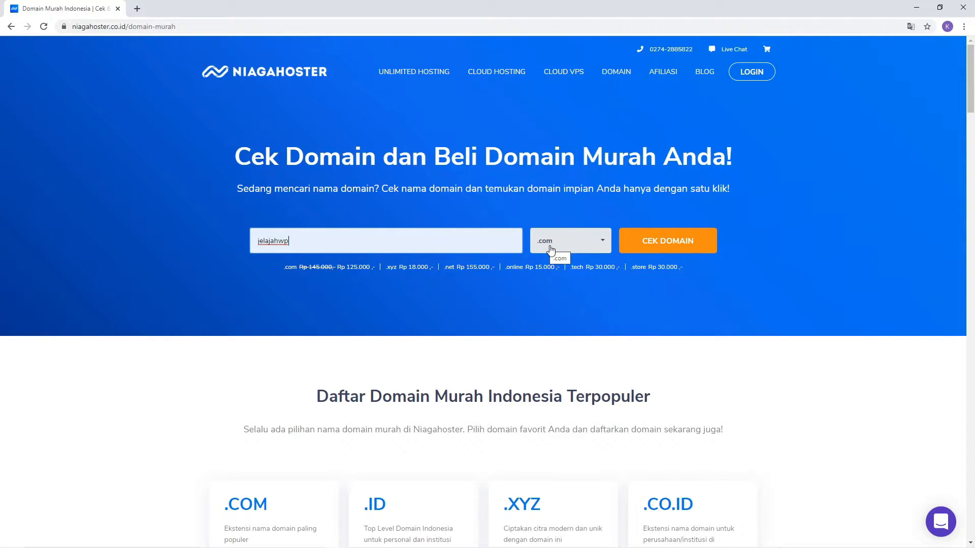
click(649, 247)
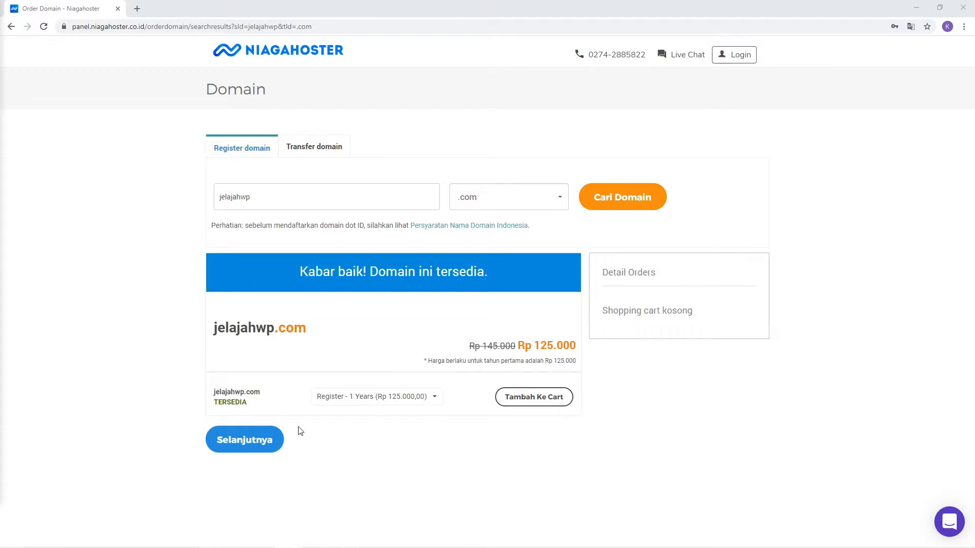
Step: Continue with jelajahwp.com and choose Order Tanpa Hosting, for a Rp 137.500 total
click(269, 442)
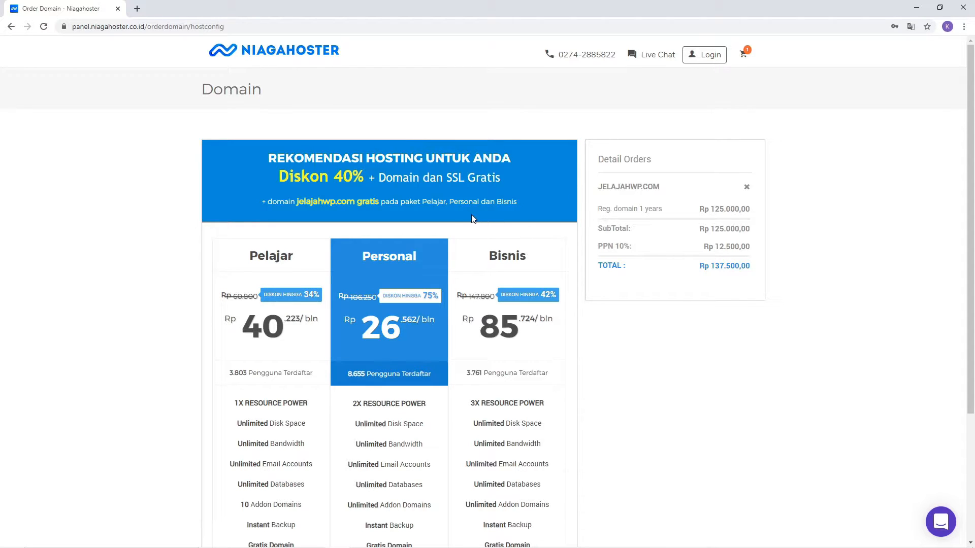
scroll(395, 317, down, 3)
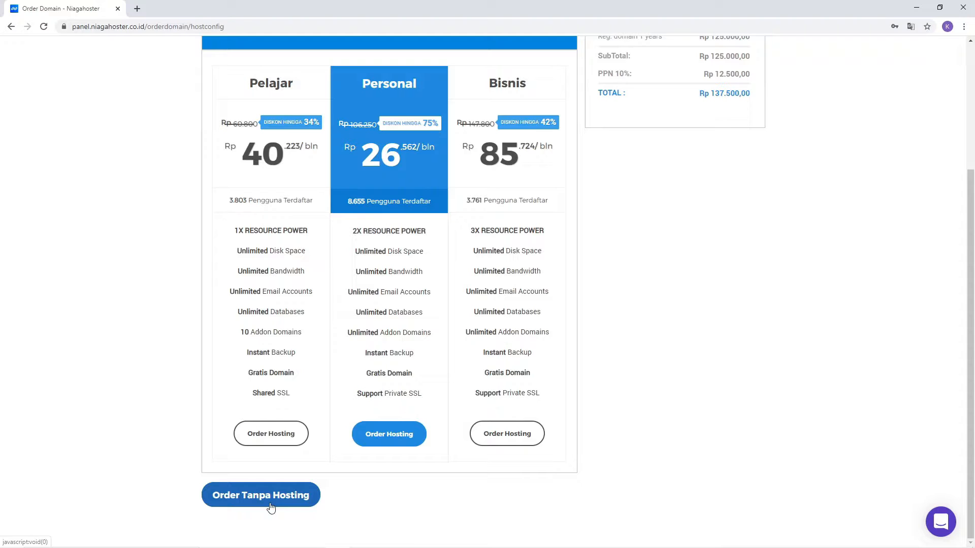
scroll(648, 298, up, 3)
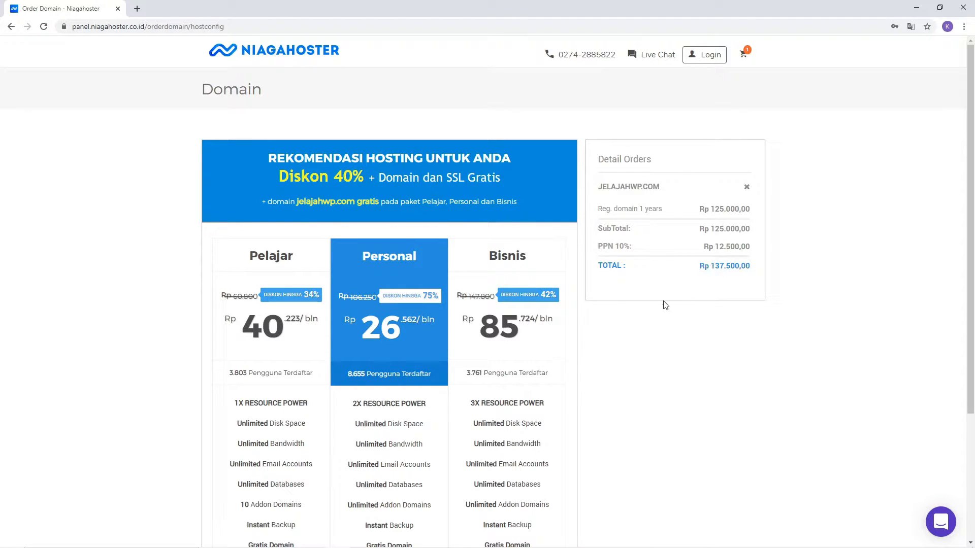
scroll(471, 411, down, 4)
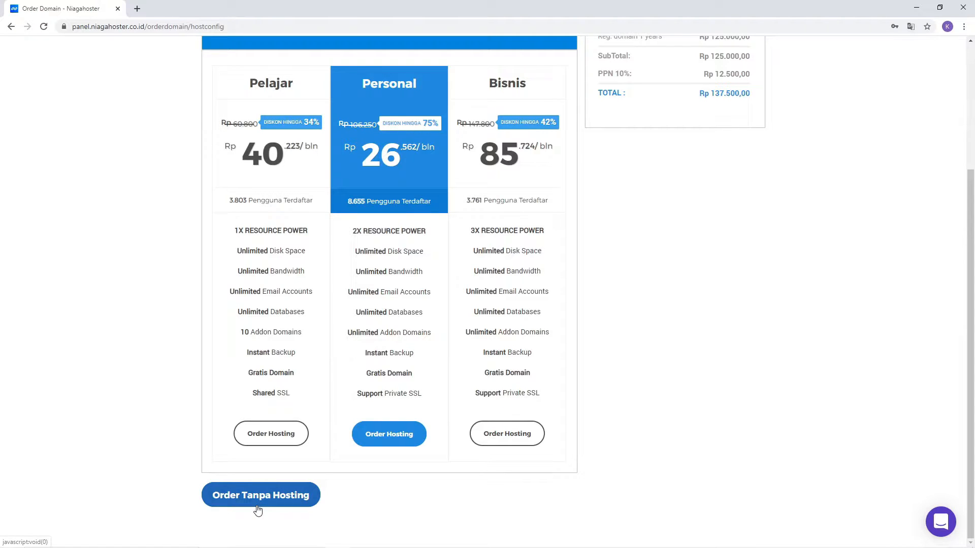
click(259, 496)
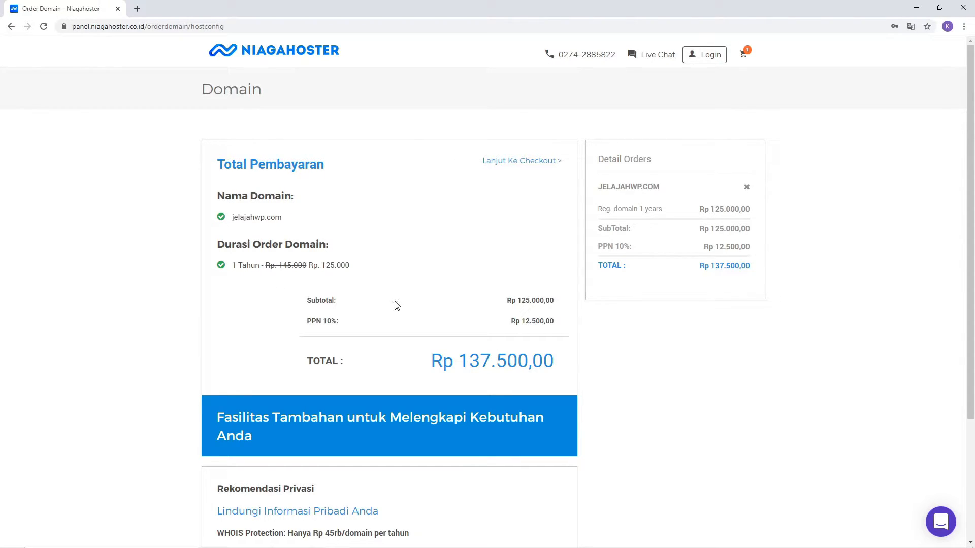
Step: Add Proteksi Privasi WHOIS protection (Rp 45.000) so the total becomes Rp 187.000
scroll(469, 361, down, 3)
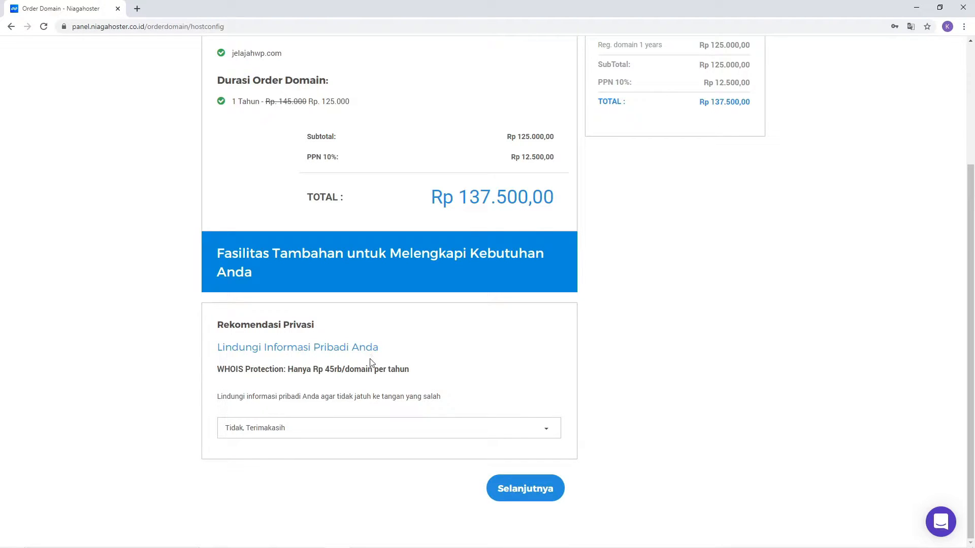
click(335, 432)
click(250, 483)
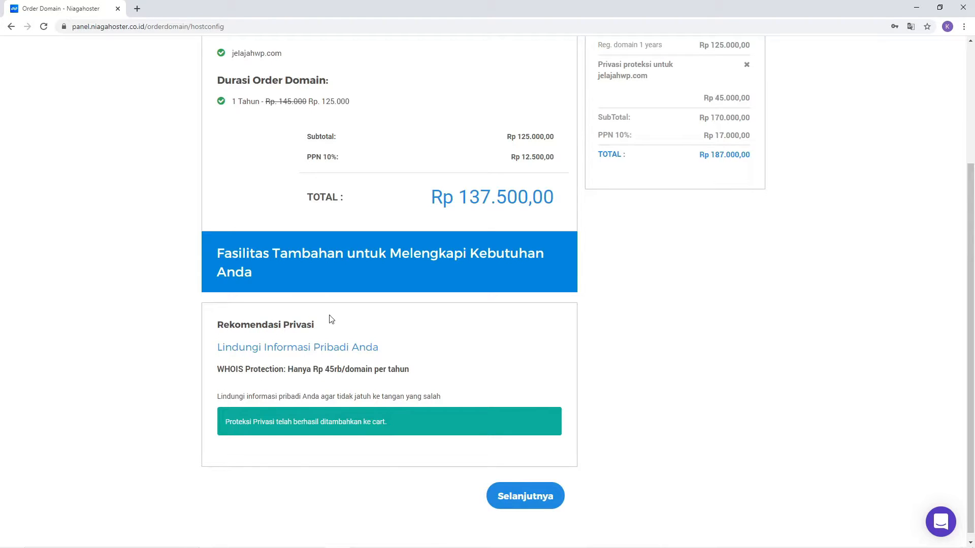
scroll(406, 354, up, 3)
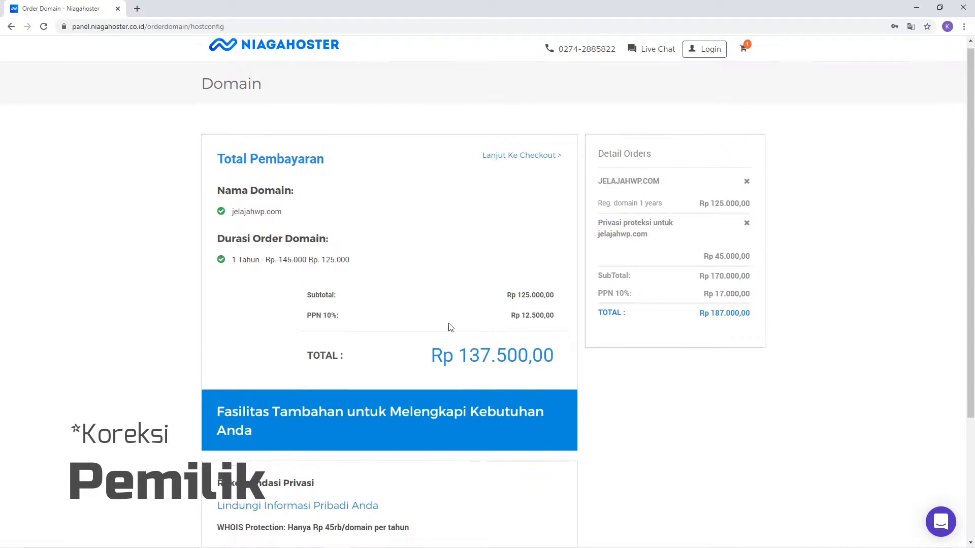
scroll(451, 329, down, 3)
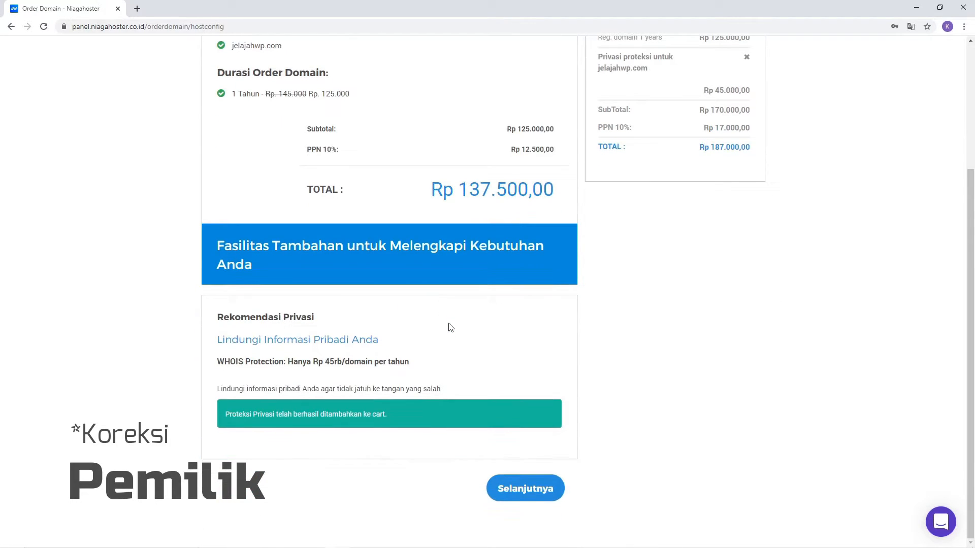
Step: Proceed to Checkout and log in with the saved account credentials
click(518, 499)
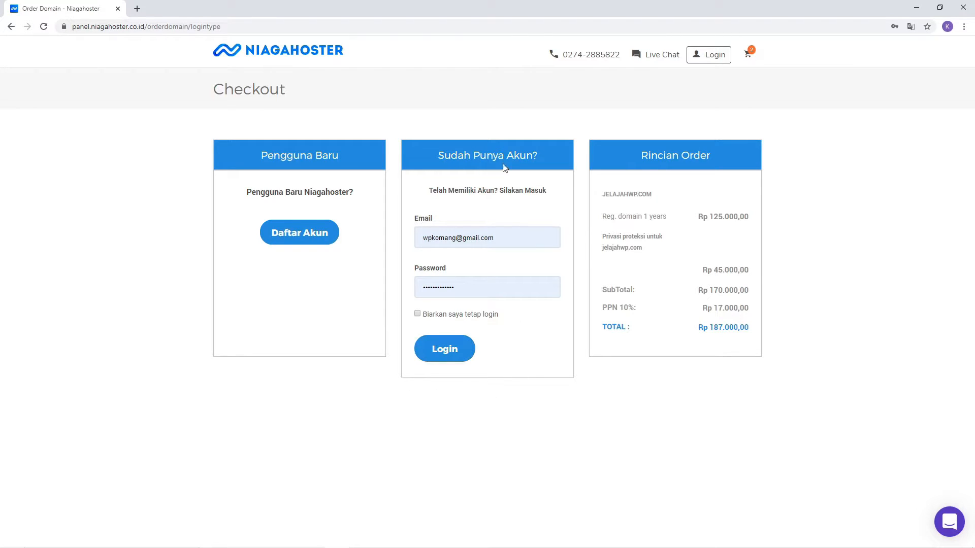
click(447, 358)
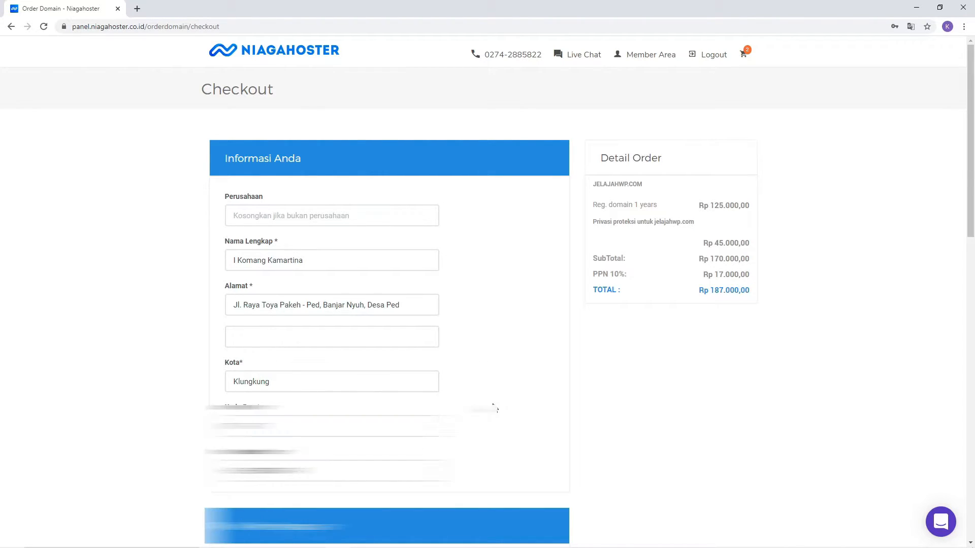
Step: Keep BCA Virtual Account, leave the promo code empty, and submit with Checkout Sekarang
scroll(494, 407, down, 4)
scroll(241, 278, down, 3)
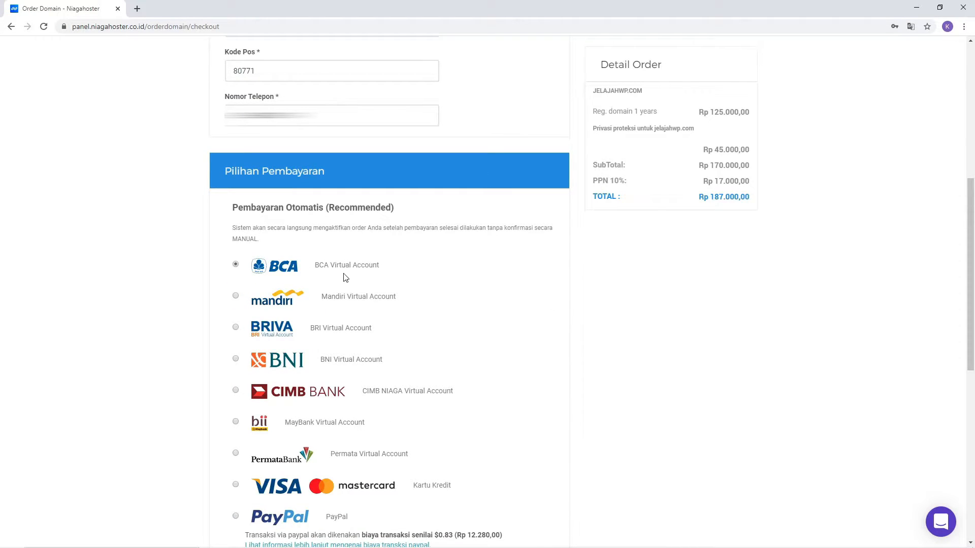
scroll(339, 280, down, 5)
scroll(338, 281, up, 5)
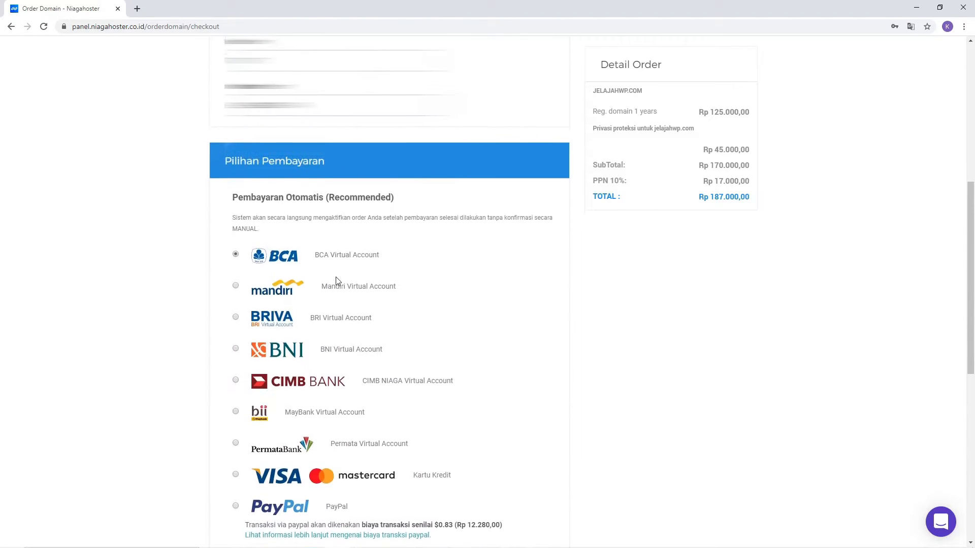
scroll(337, 279, down, 7)
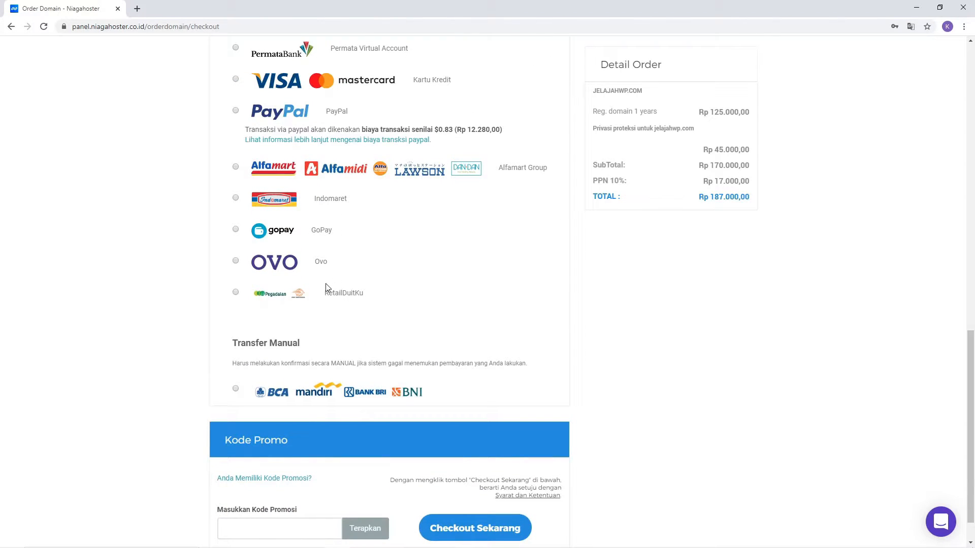
scroll(329, 356, down, 1)
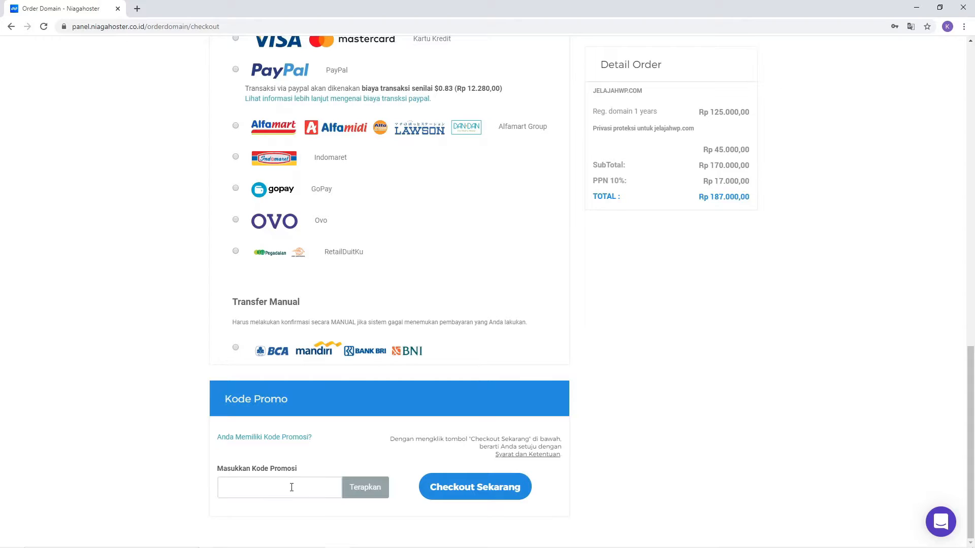
click(287, 490)
click(210, 456)
click(452, 489)
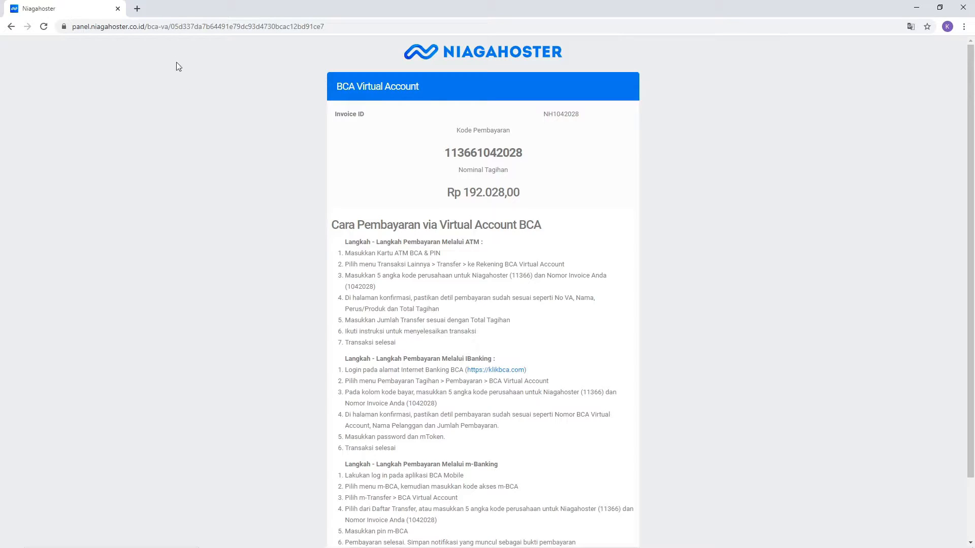
Step: Open a new Chrome tab beside the Rp 192.028,00 BCA invoice page
click(137, 9)
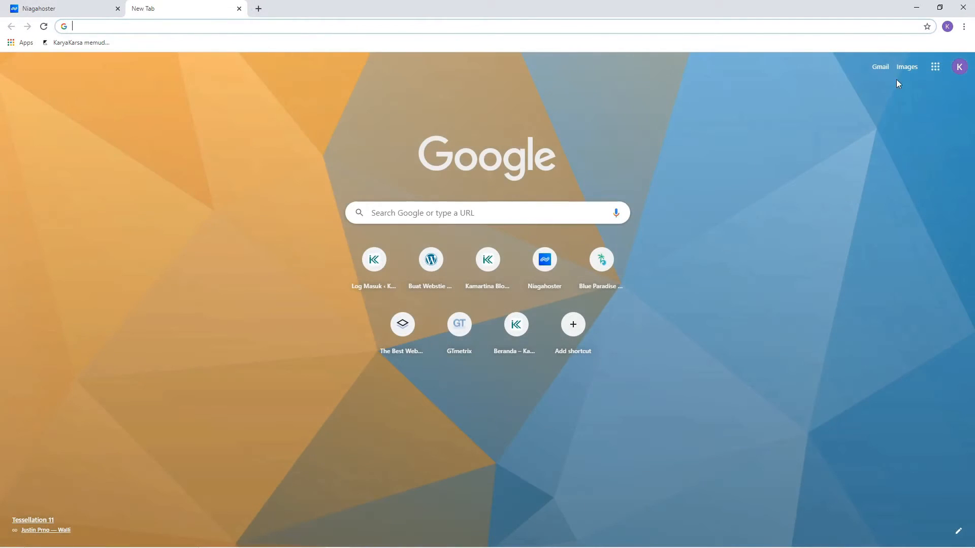
click(889, 66)
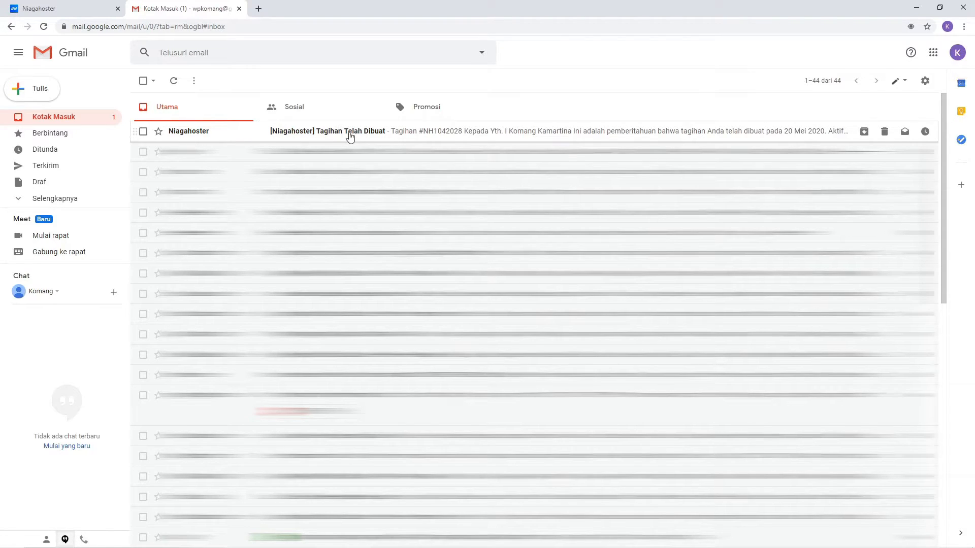
click(350, 136)
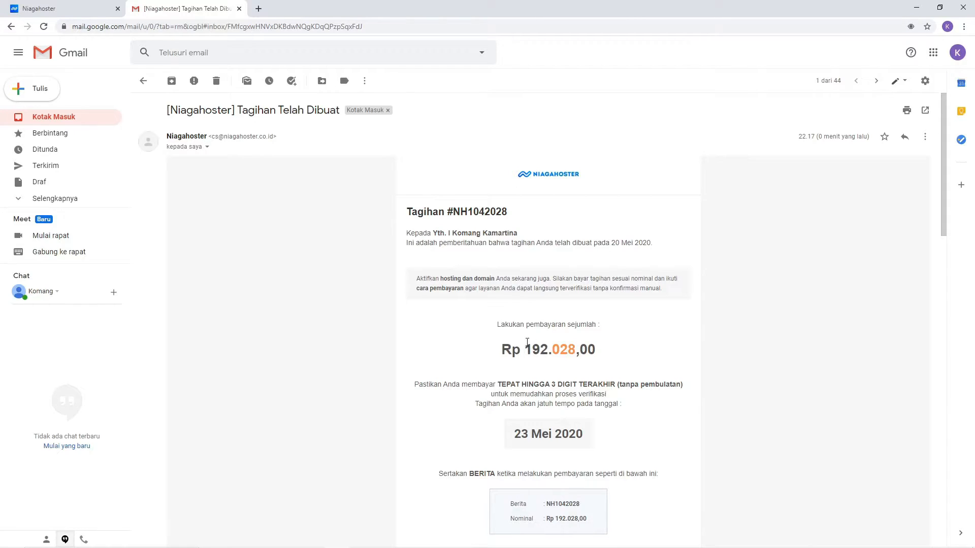
scroll(457, 365, down, 7)
scroll(458, 365, down, 8)
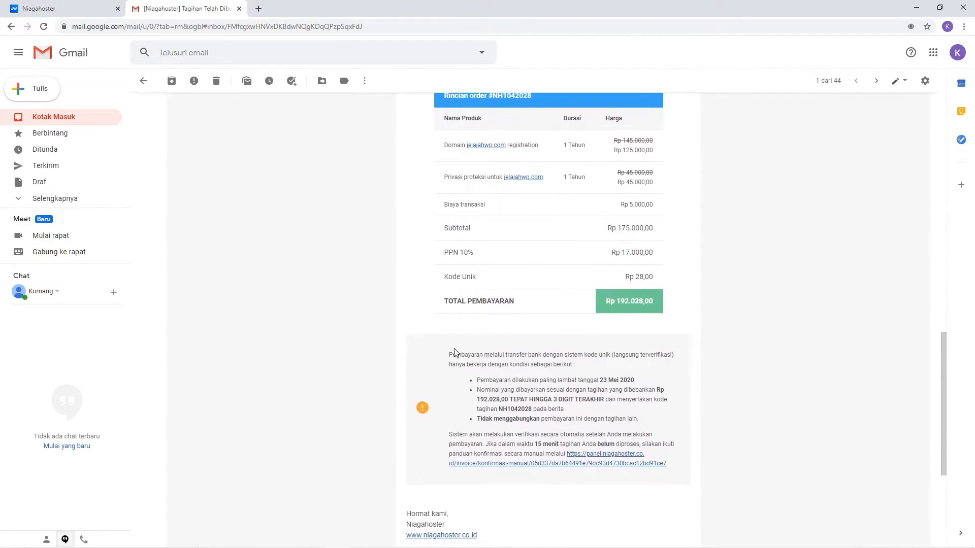
scroll(601, 366, up, 15)
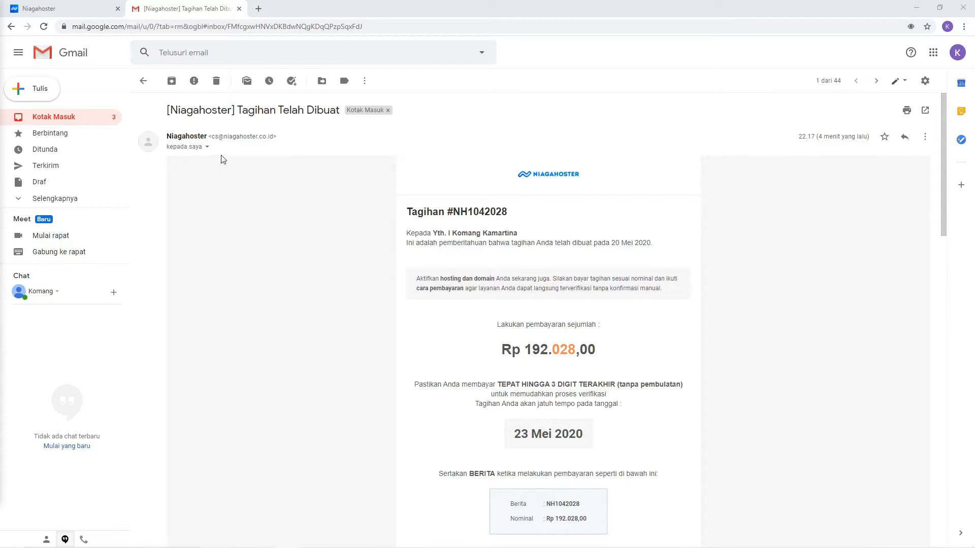
click(148, 86)
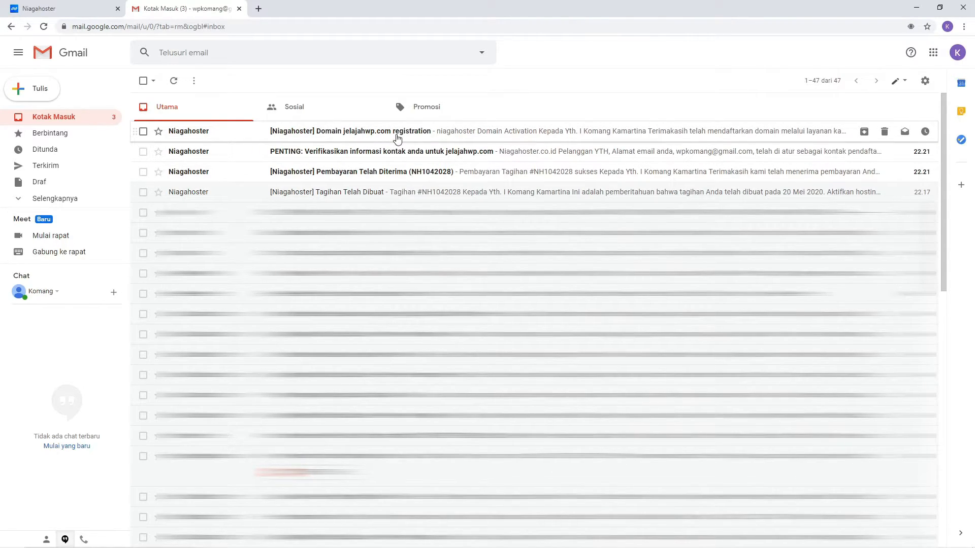
Step: Read the 'Pembayaran Telah Diterima' email, then open 'PENTING: Verifikasikan informasi kontak'
click(404, 172)
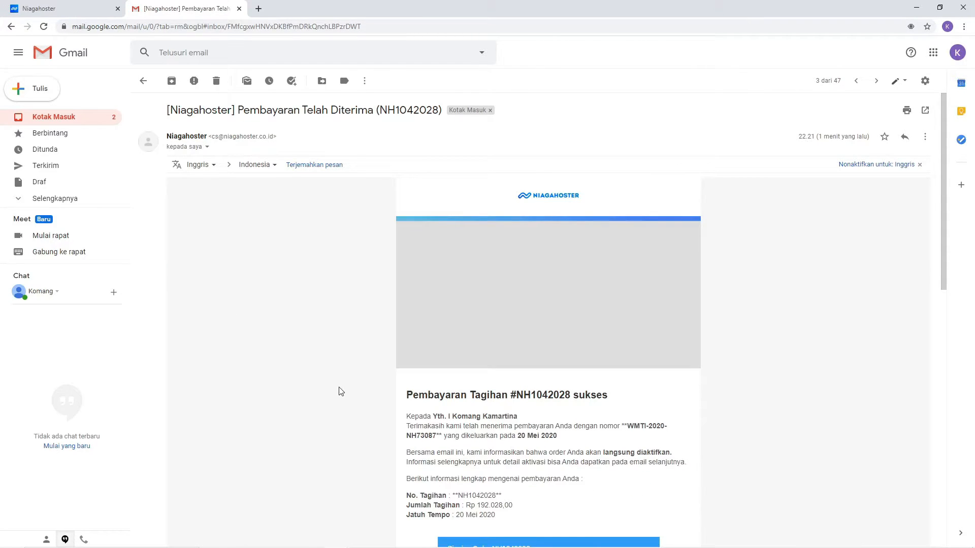
scroll(341, 391, down, 4)
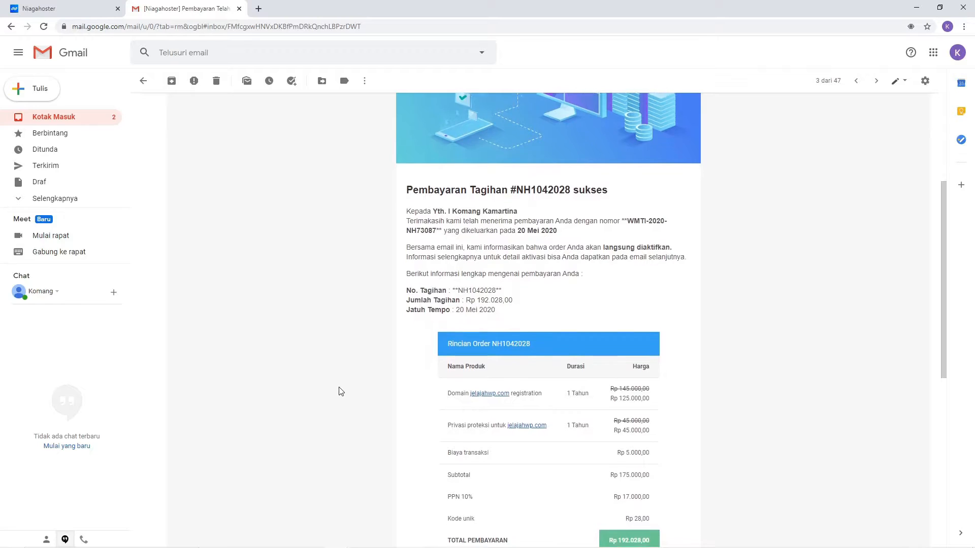
scroll(339, 391, down, 2)
scroll(337, 391, up, 6)
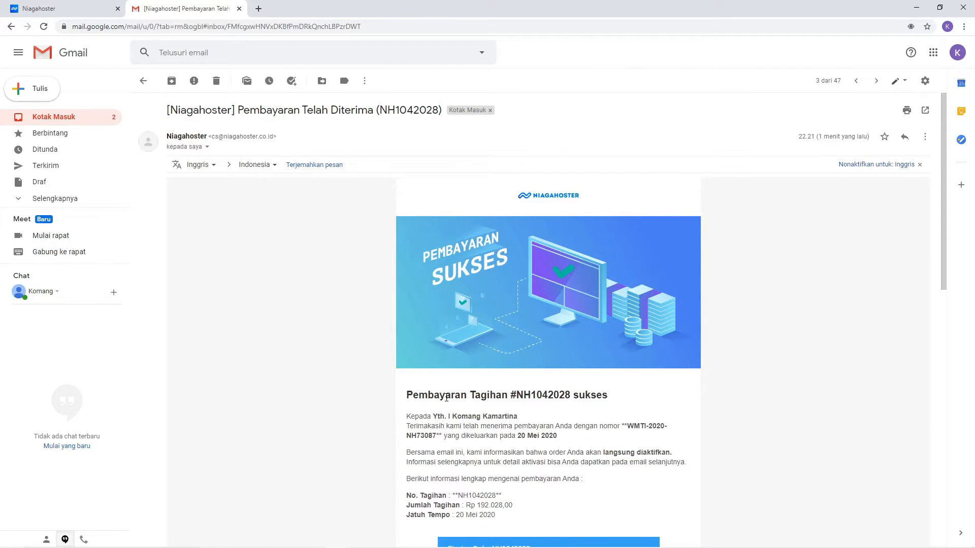
click(144, 81)
click(328, 152)
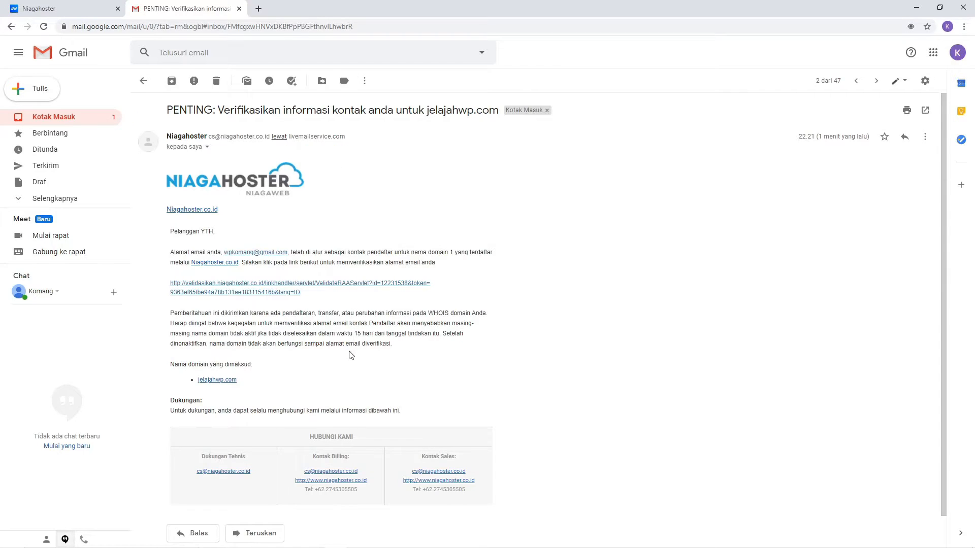
Step: Follow the jelajahwp.com contact verification link, close the confirmation tab, and return to the inbox
click(278, 294)
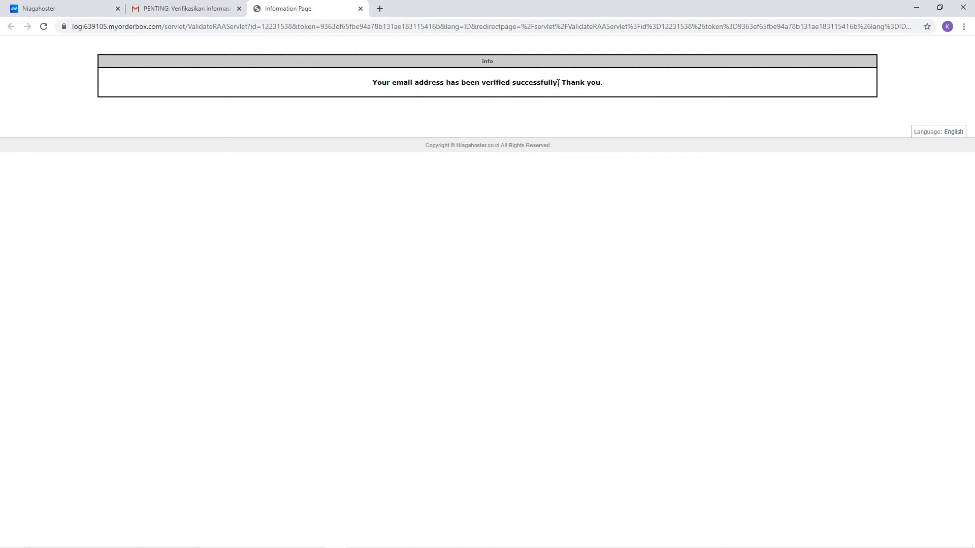
click(360, 8)
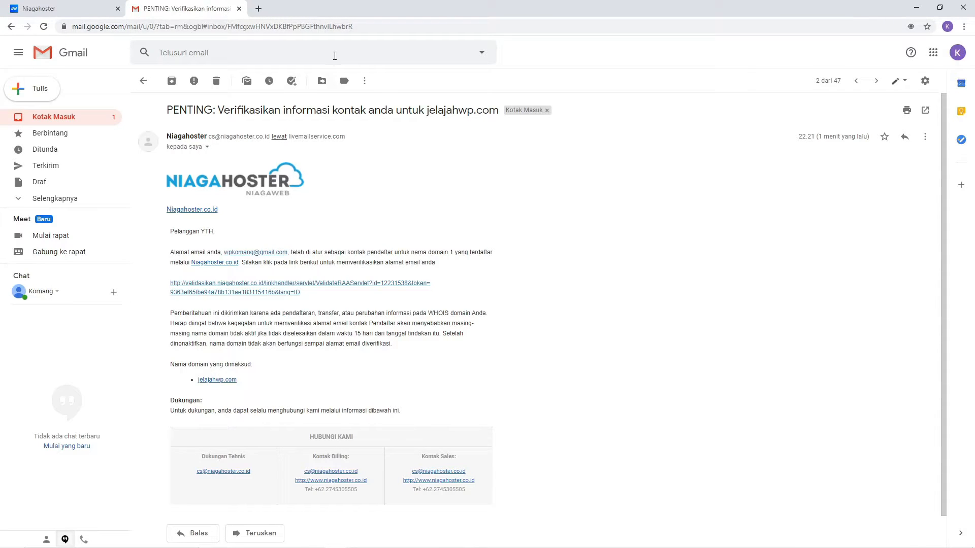
click(143, 81)
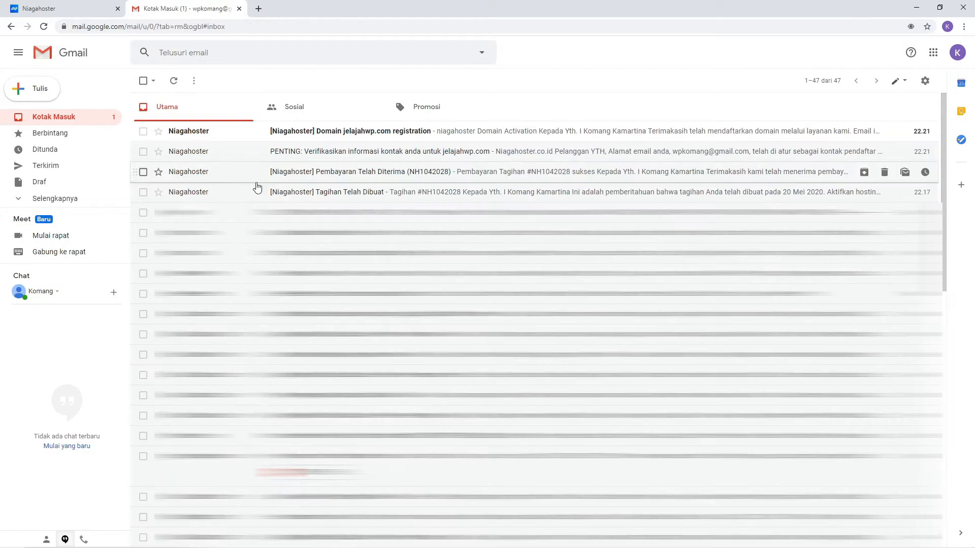
Step: Open the jelajahwp.com registration email, try the still-unreachable site, then close both tabs
click(374, 136)
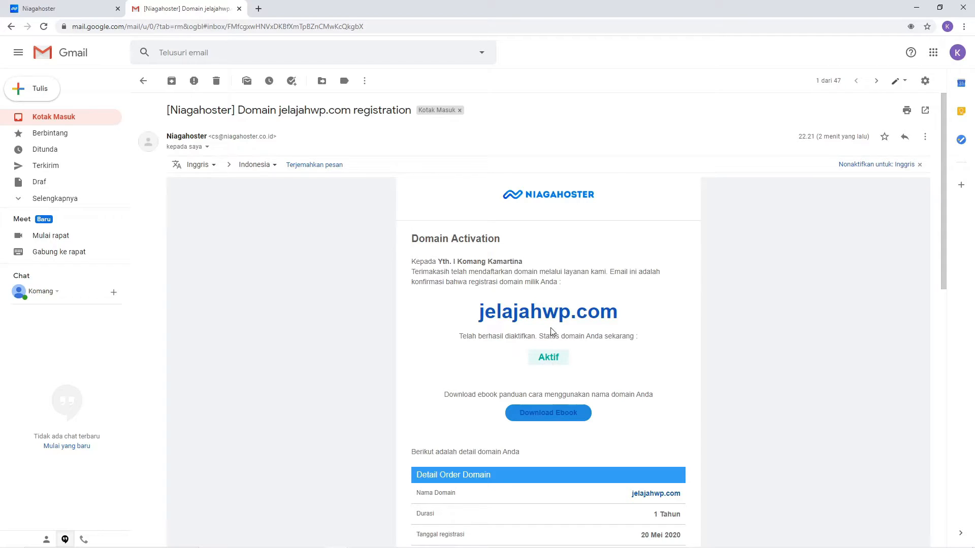
click(550, 319)
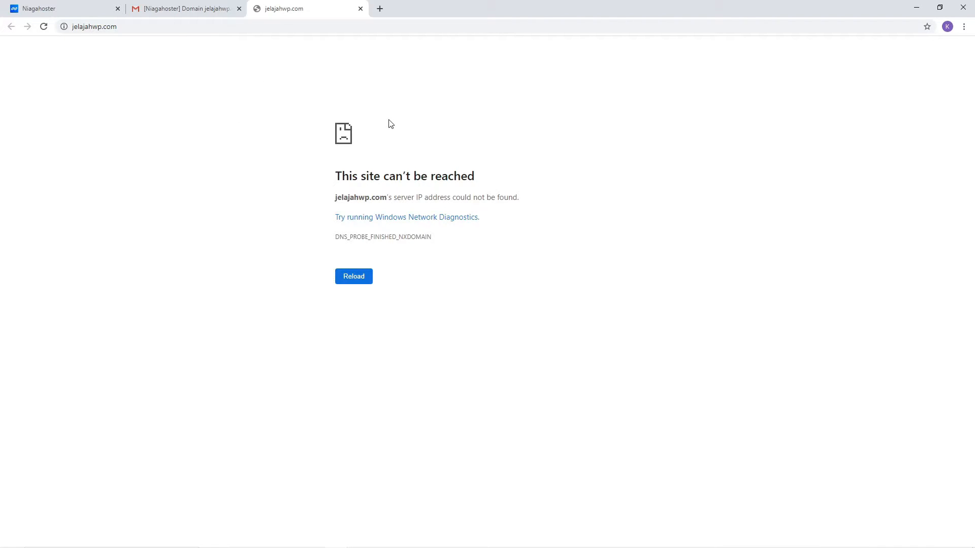
click(360, 9)
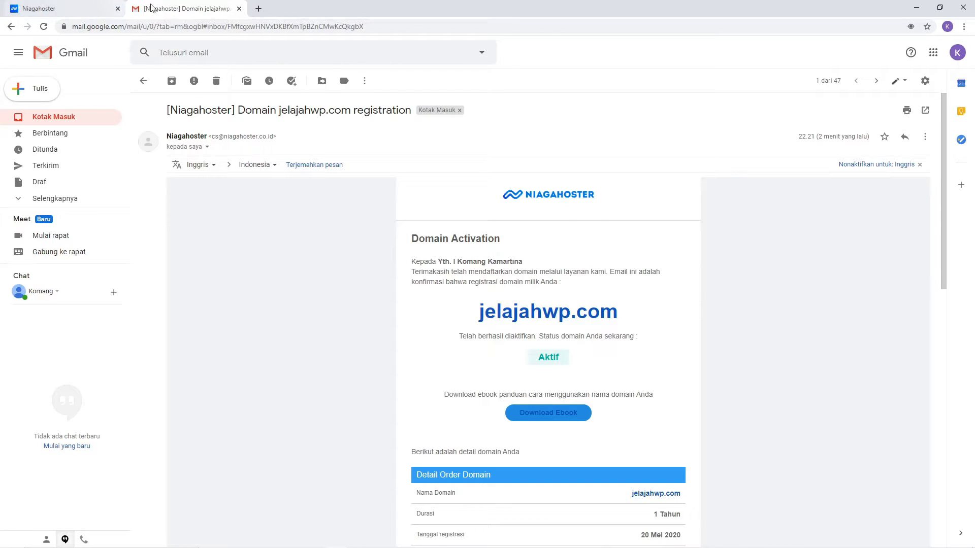
click(239, 9)
Step: Return to the Niagahoster account and list registered domains, with jelajahwp.com shown as Active
scroll(364, 246, down, 3)
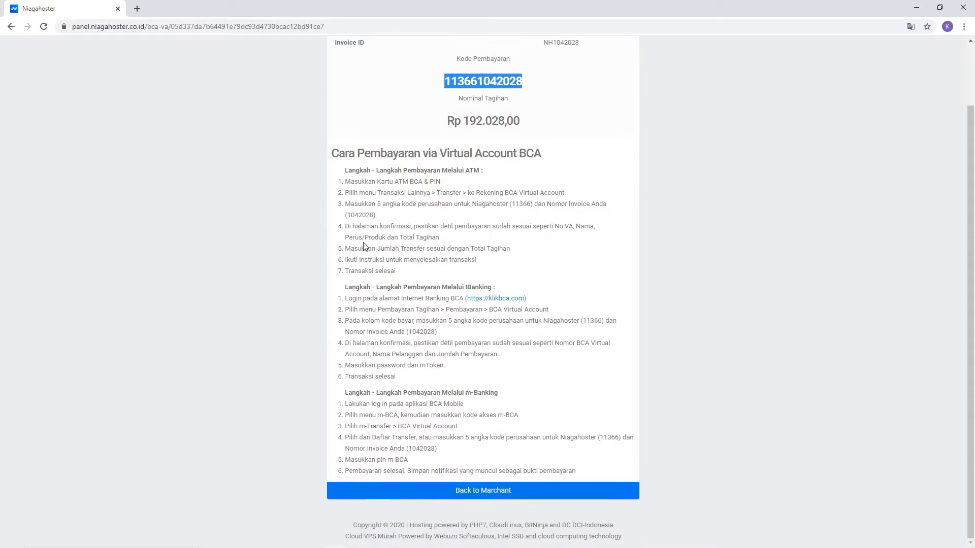
scroll(468, 432, up, 3)
scroll(467, 433, down, 2)
click(476, 491)
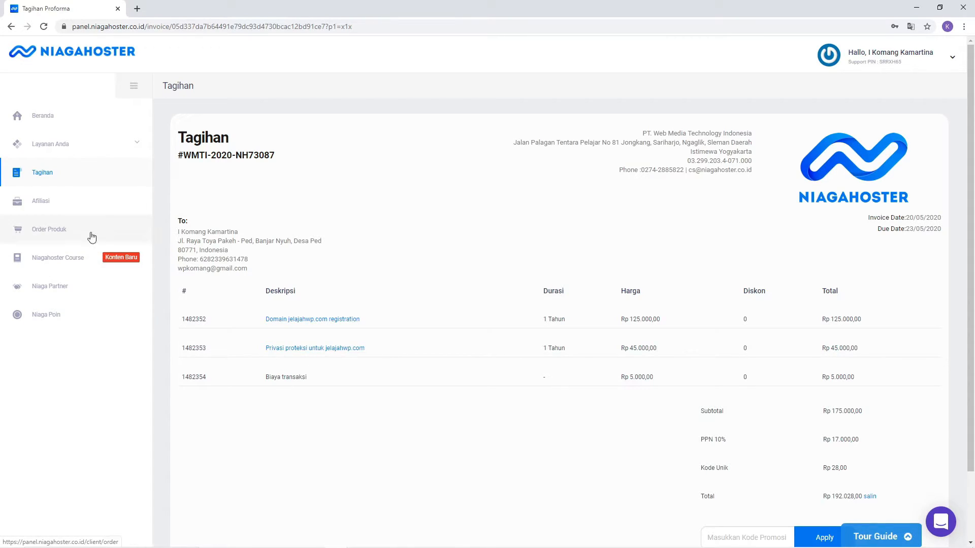
click(59, 145)
click(51, 201)
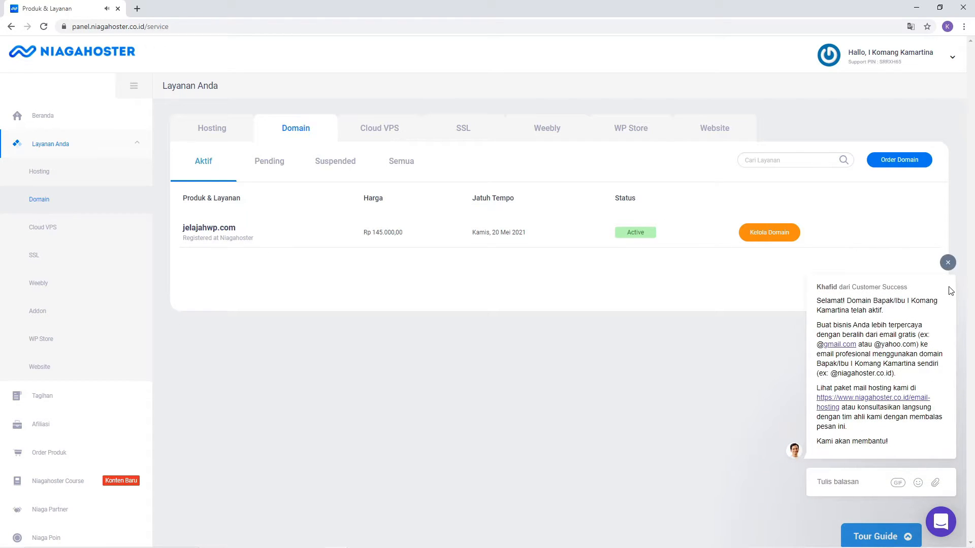
click(948, 263)
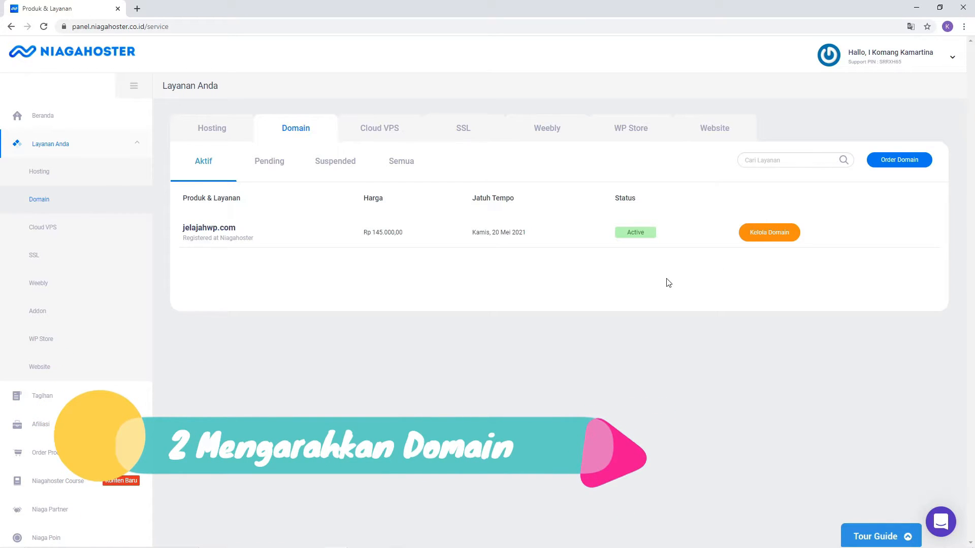
Step: Open jelajahwp.com's domain management on the Name Server tab
click(767, 237)
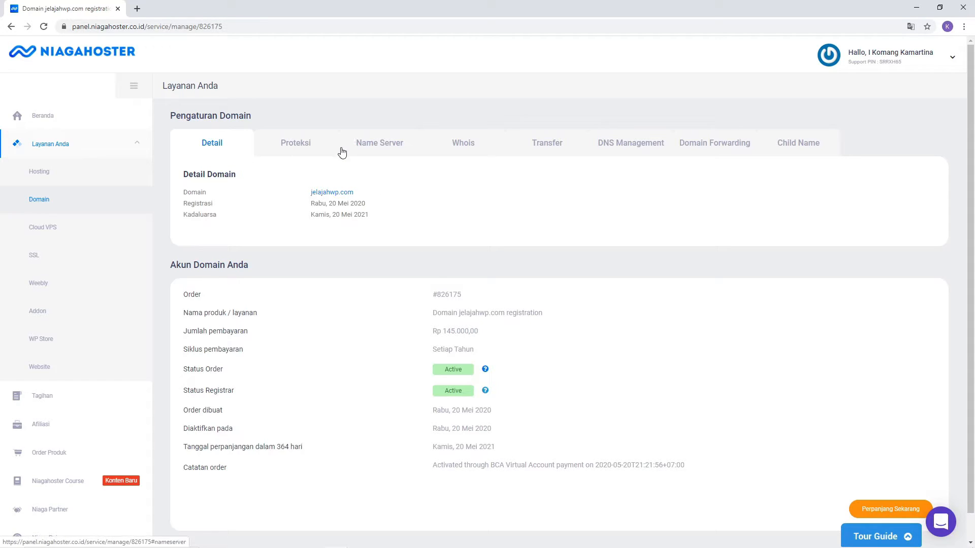
click(389, 150)
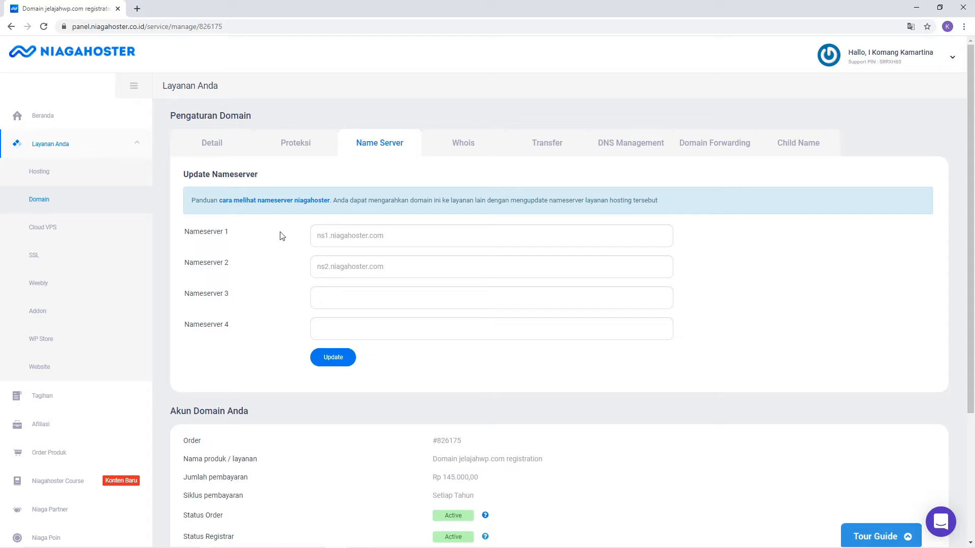
Step: Load kamartina.com/siteground in a new tab to reach SiteGround's Managed WordPress Hosting page
click(137, 9)
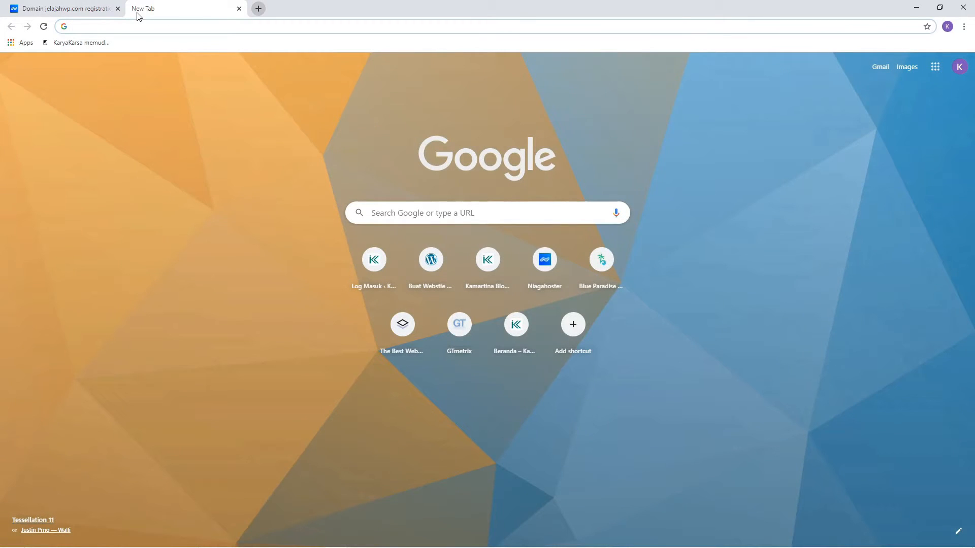
text(kama)
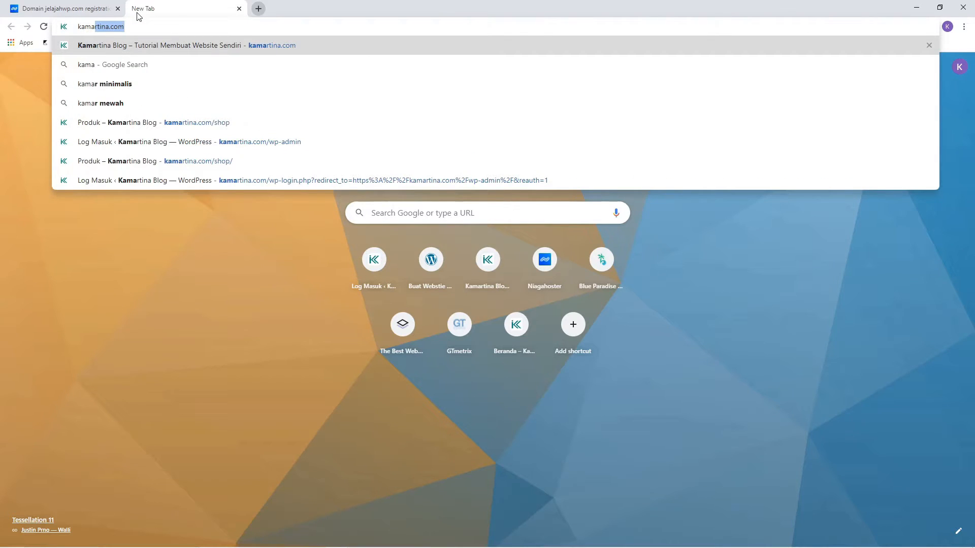
key(Right)
text(/)
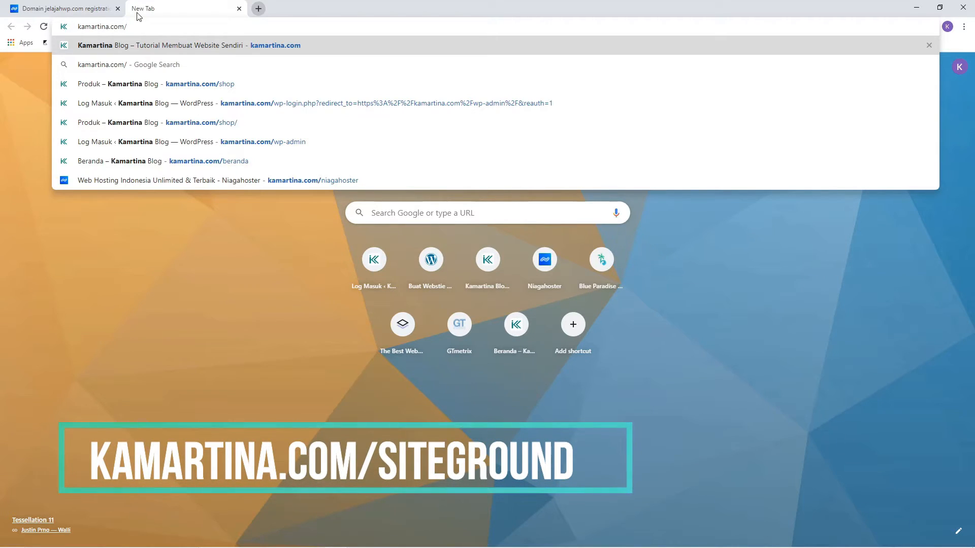
text(siteground)
key(Return)
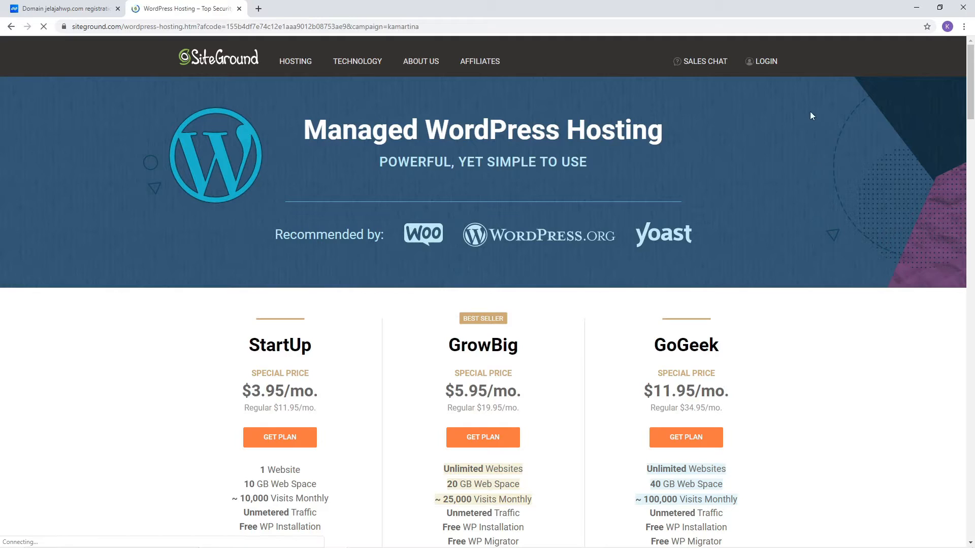
Step: Log in to SiteGround with the account e-mail and password, then open the Websites list
click(764, 62)
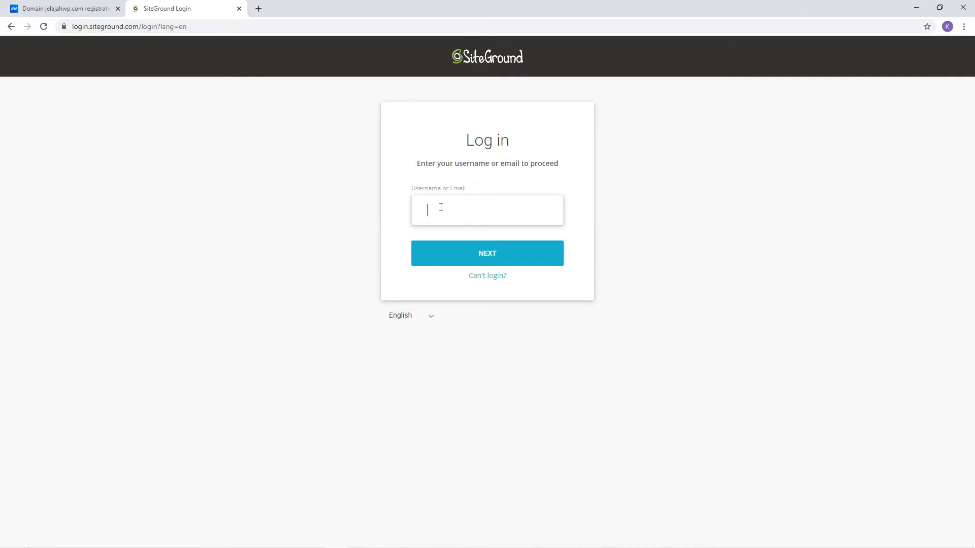
click(440, 207)
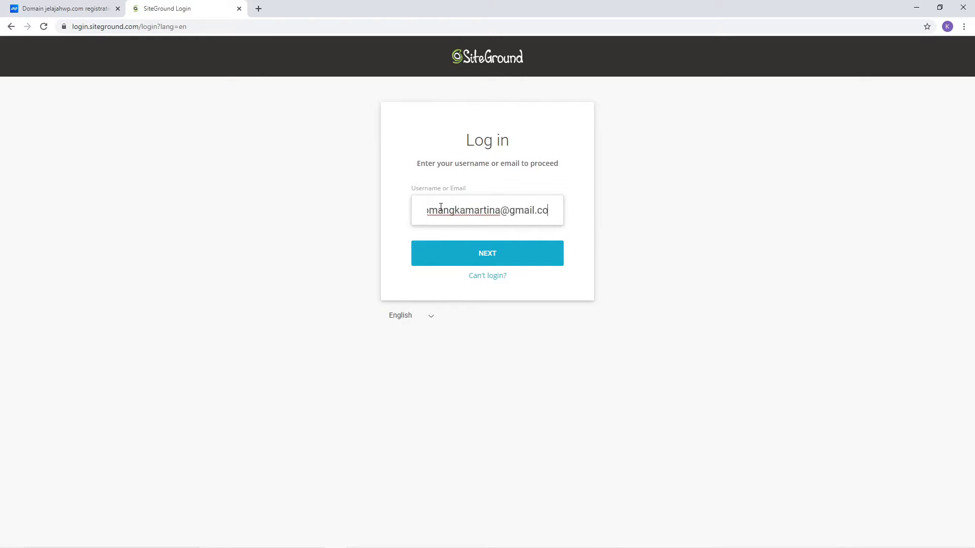
click(466, 252)
text(•••)
text(*****)
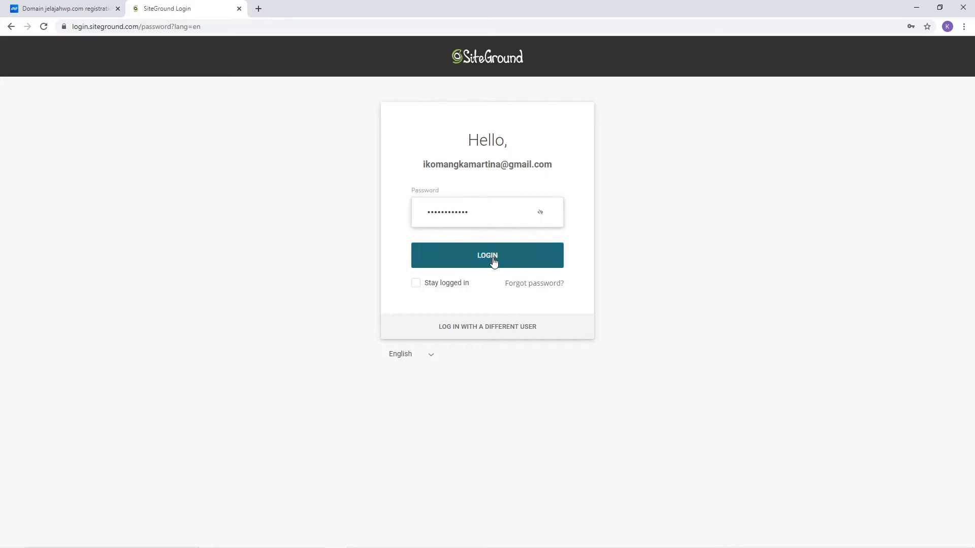
click(493, 261)
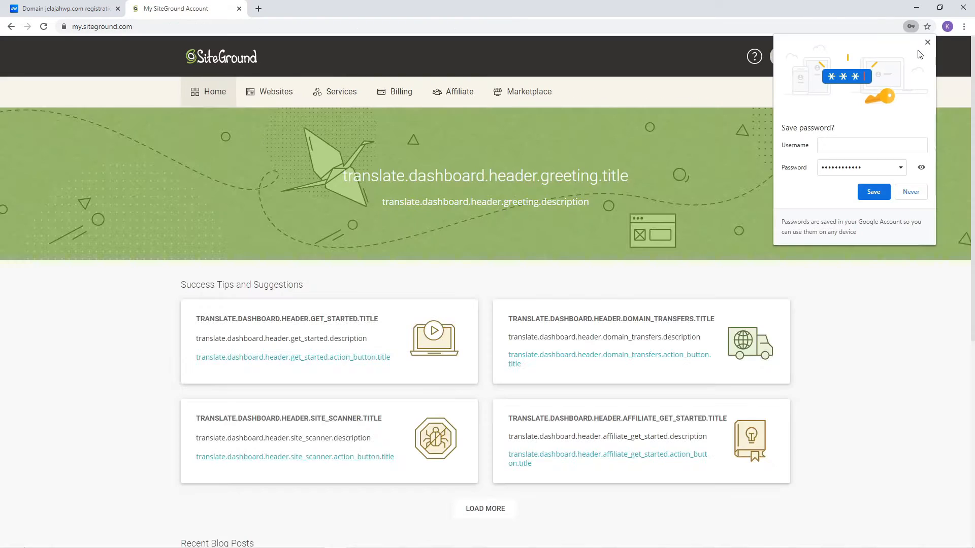
click(927, 42)
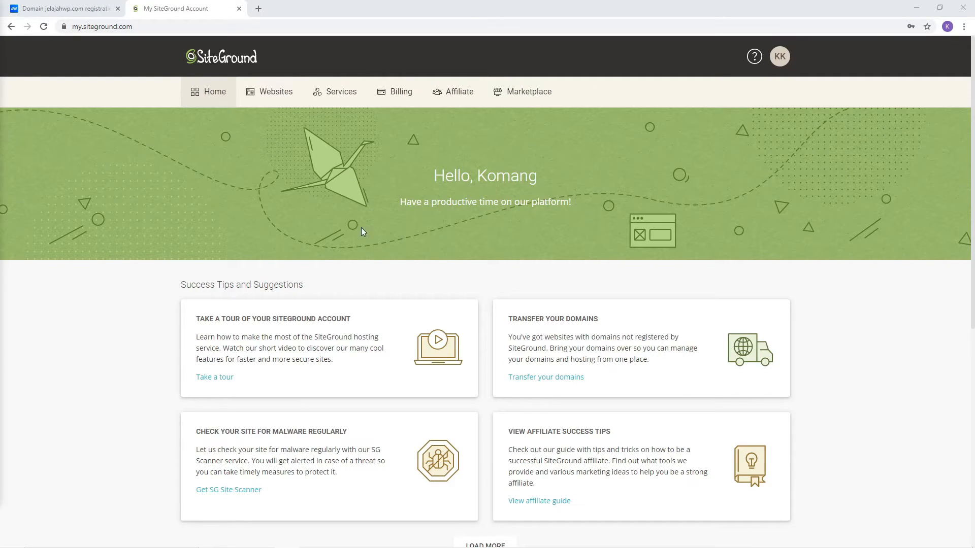
click(274, 94)
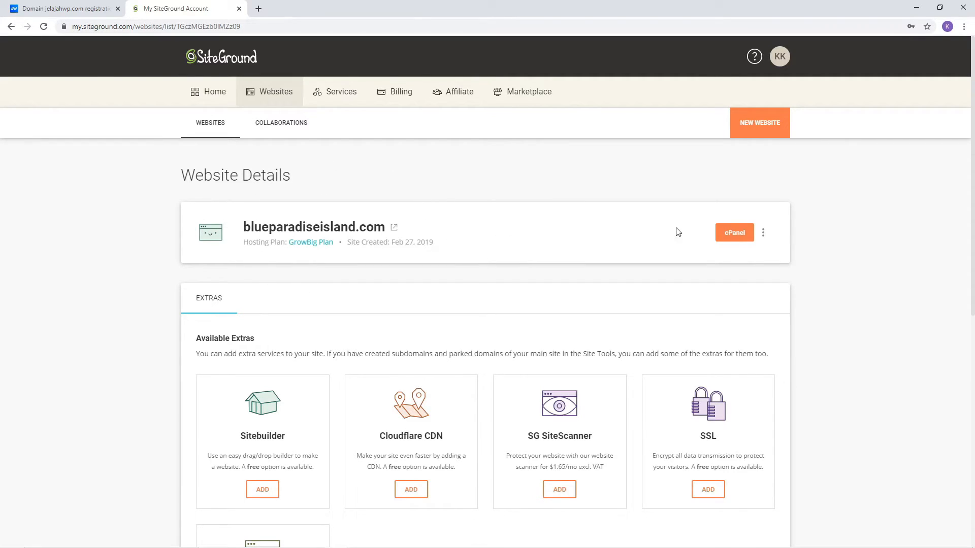
Step: Copy the NS1 hostname ns1.sgp5.siteground.asia from blueparadiseisland.com's Server Details
click(763, 235)
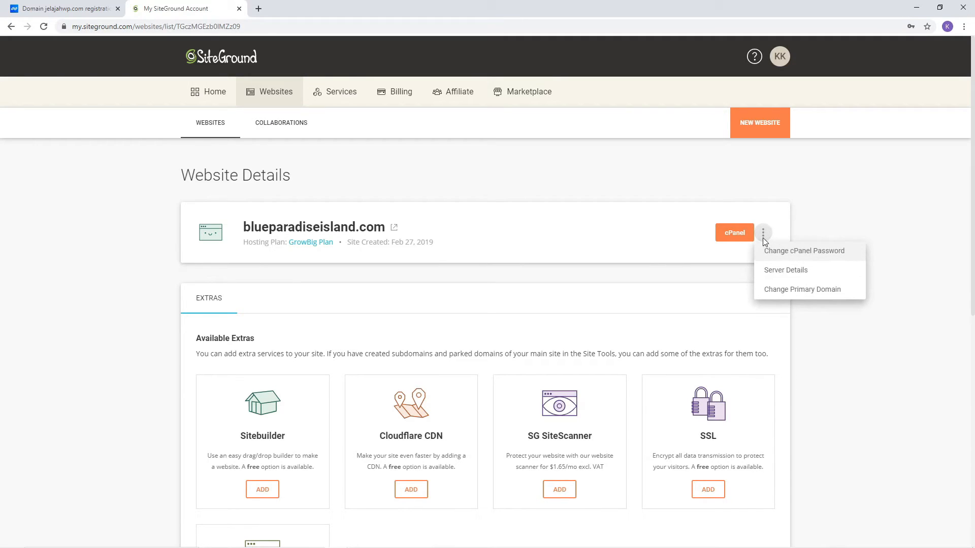
click(778, 271)
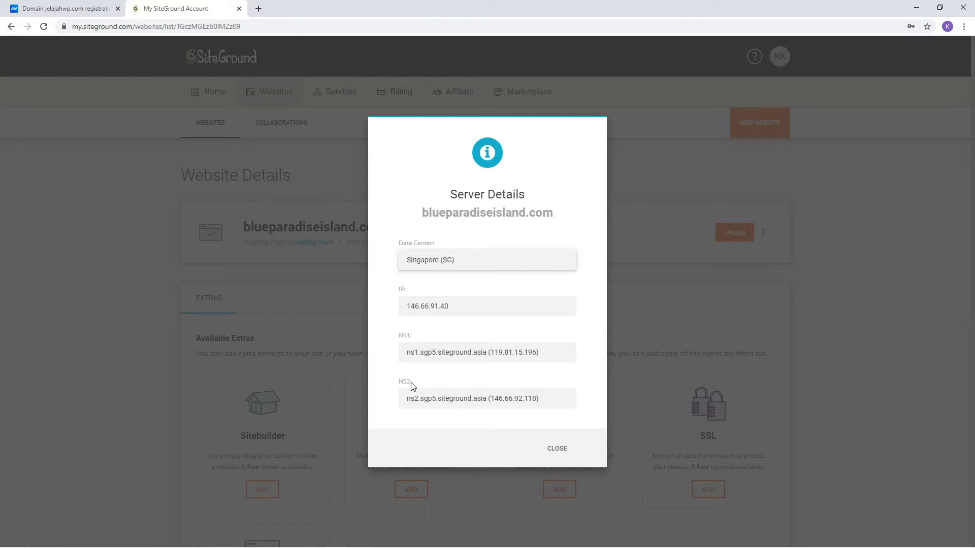
click(76, 10)
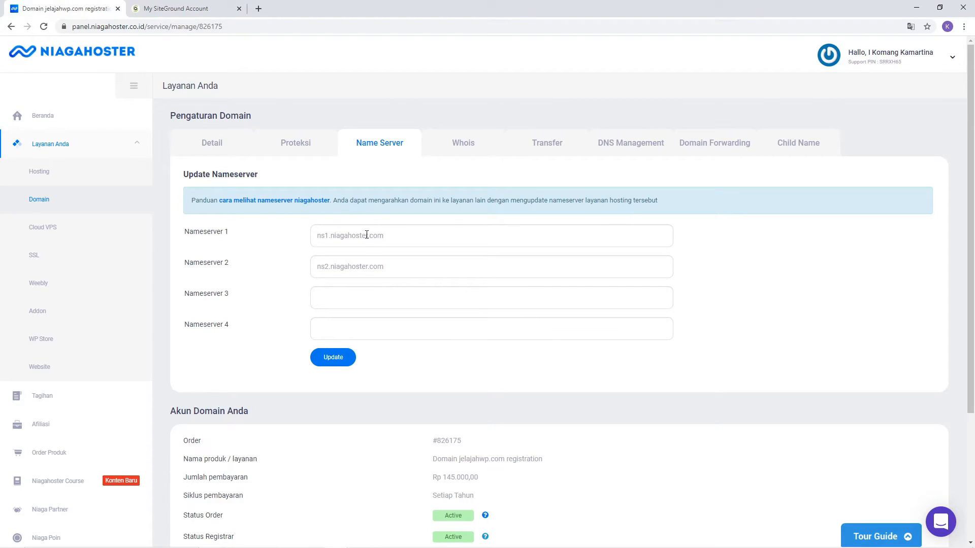
click(184, 7)
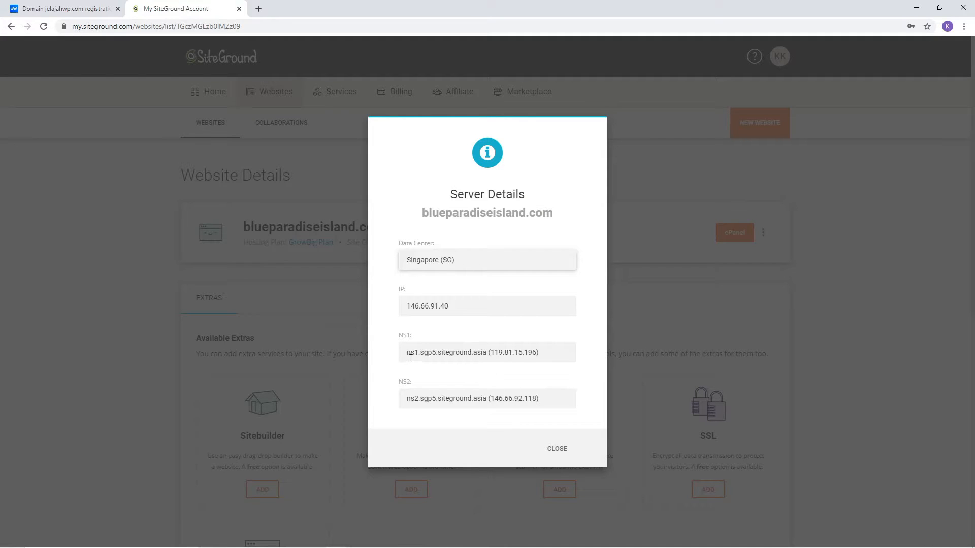
drag(408, 355, 488, 355)
right_click(477, 352)
click(484, 357)
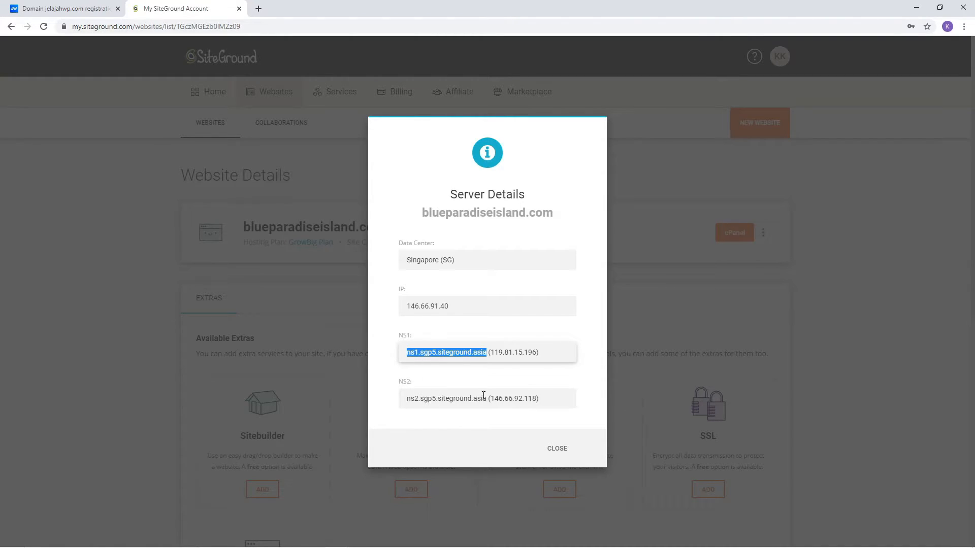
click(66, 9)
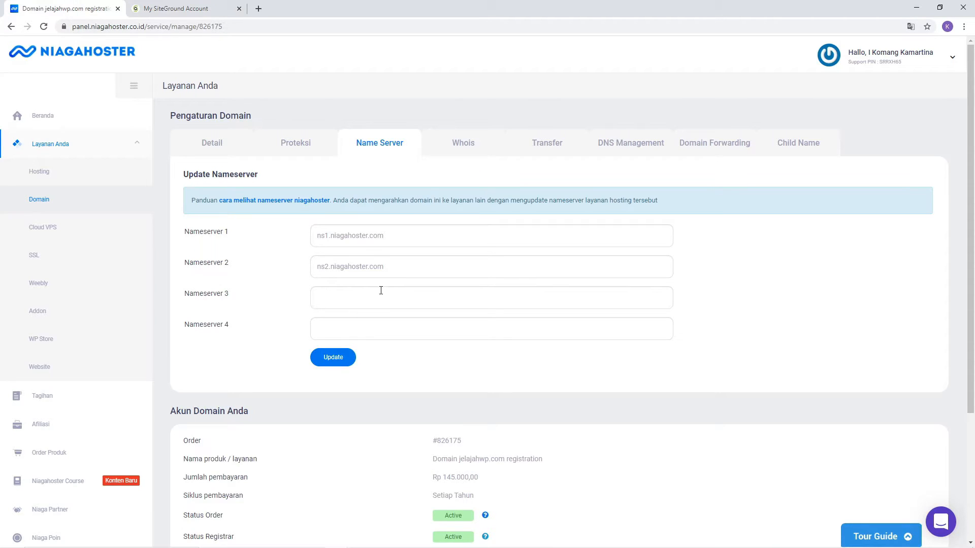
Step: Replace Nameserver 1 and 2 with ns1.sgp5.siteground.asia and ns2.sgp5.siteground.asia
click(363, 236)
drag(402, 242, 262, 234)
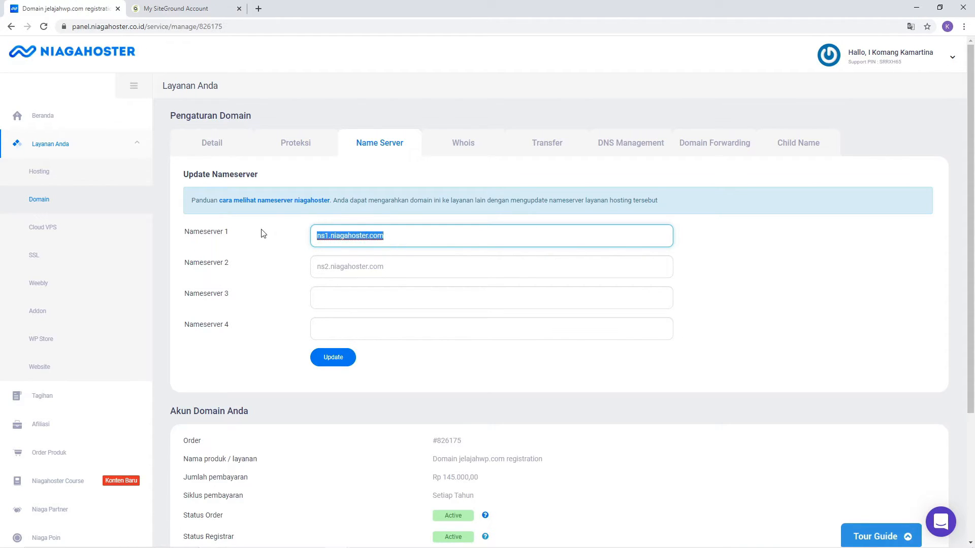
key(BackSpace)
key(ctrl+v)
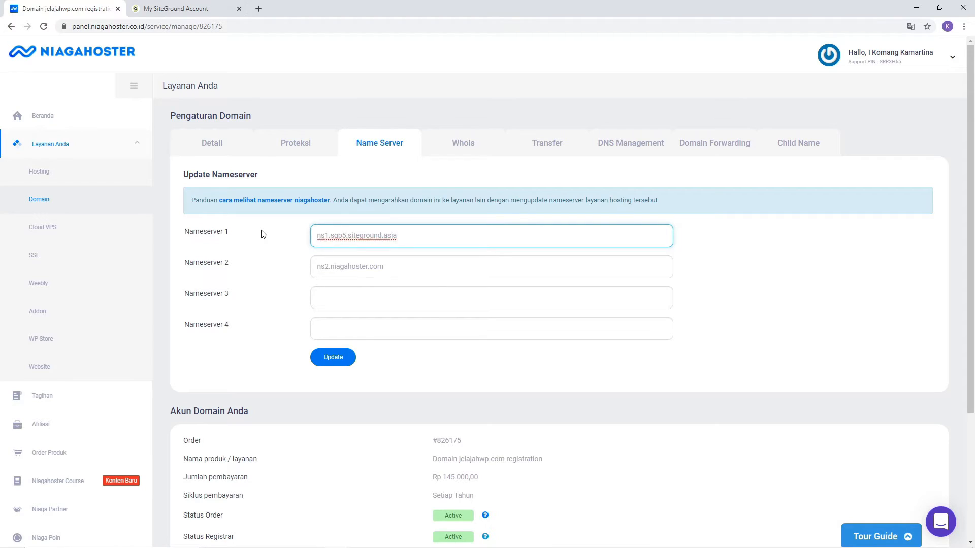
drag(394, 261, 304, 260)
key(BackSpace)
key(ctrl+v)
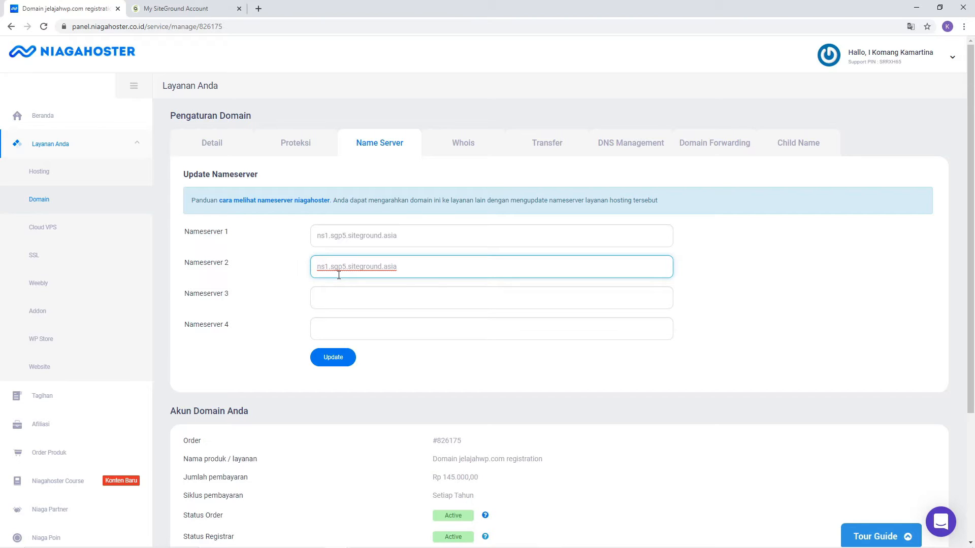
key(Delete)
text(2)
Step: Save the new nameservers for jelajahwp.com and dismiss the update confirmation
click(333, 362)
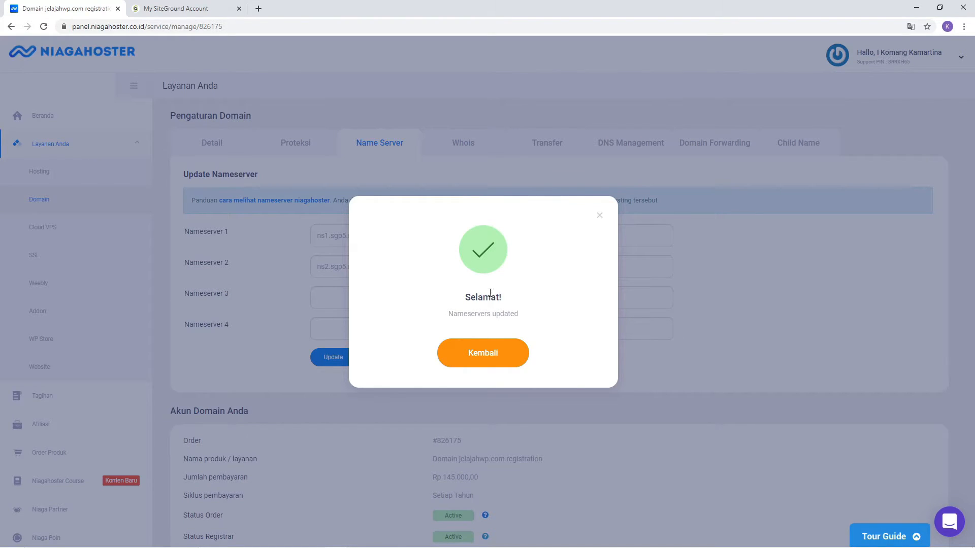
click(495, 360)
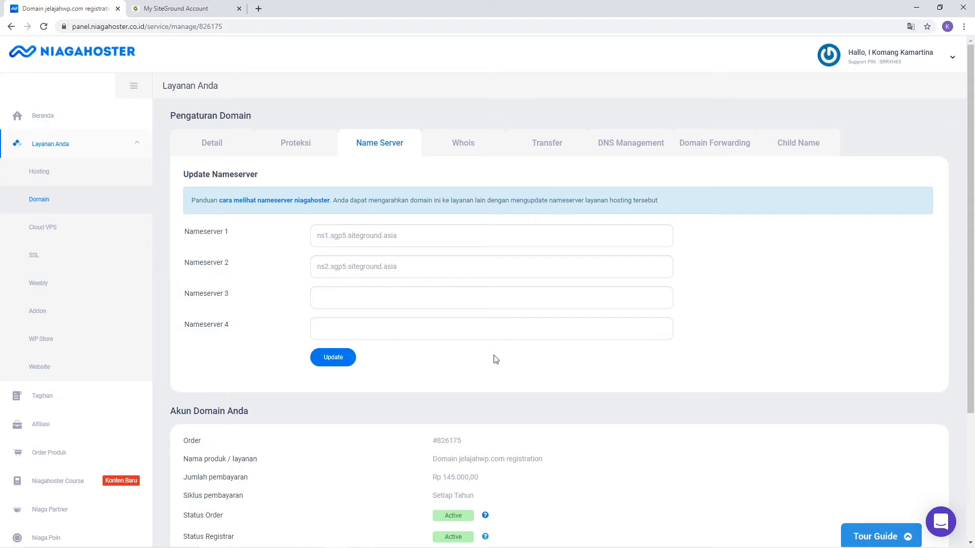
click(203, 15)
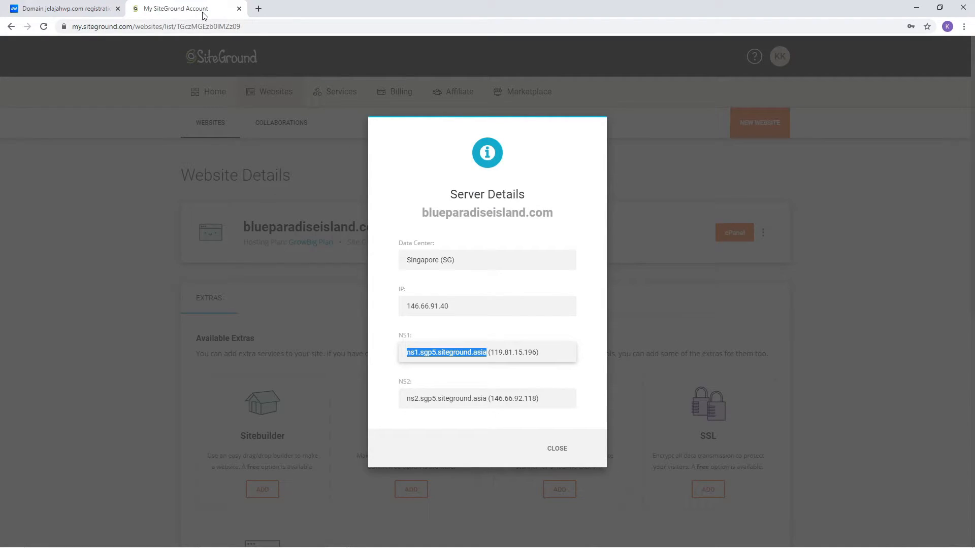
Step: Close Server Details and go to Addon Domains in the hosting account's cPanel
click(558, 450)
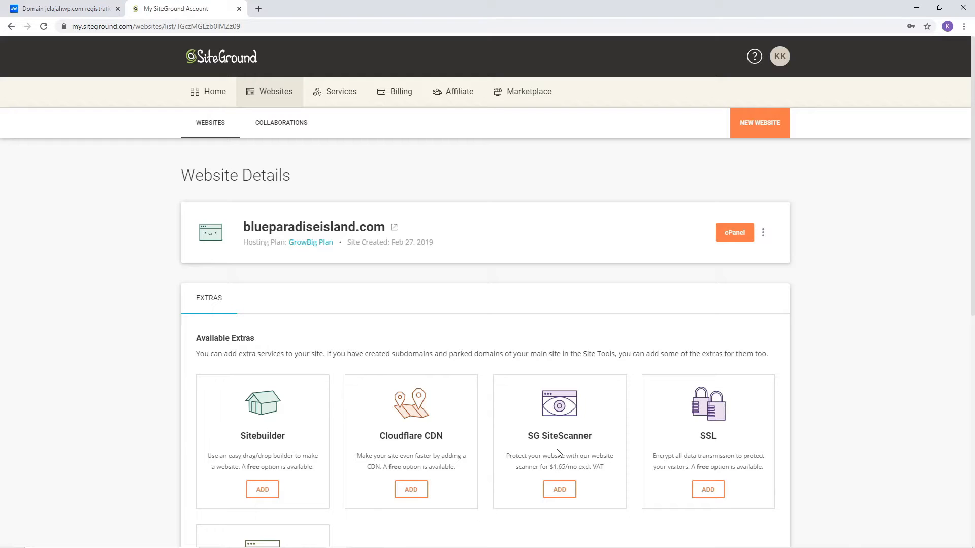
click(728, 237)
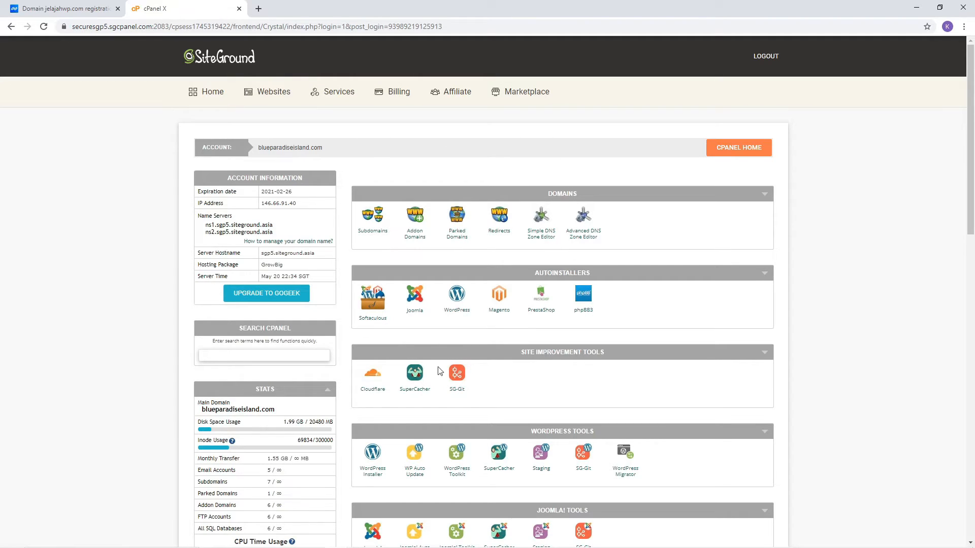
click(416, 220)
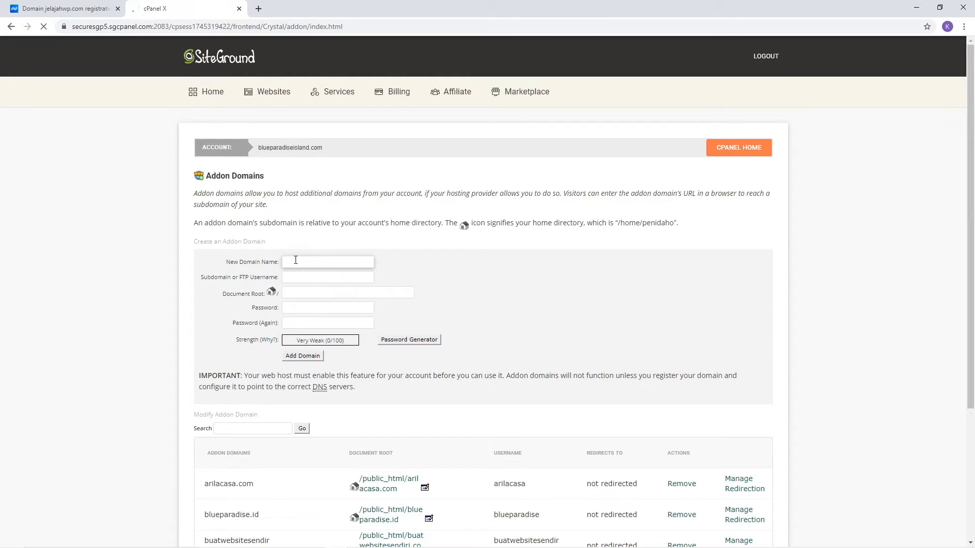
Step: Create addon domain jelajahwp.com with FTP user jelajahwp and a browser-suggested password
text(jelajahwp.com)
click(346, 275)
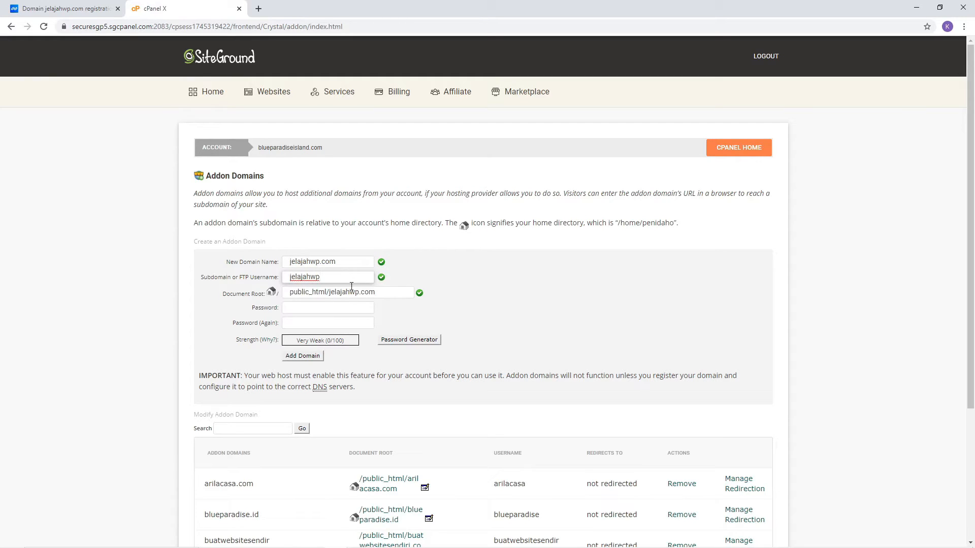
click(355, 306)
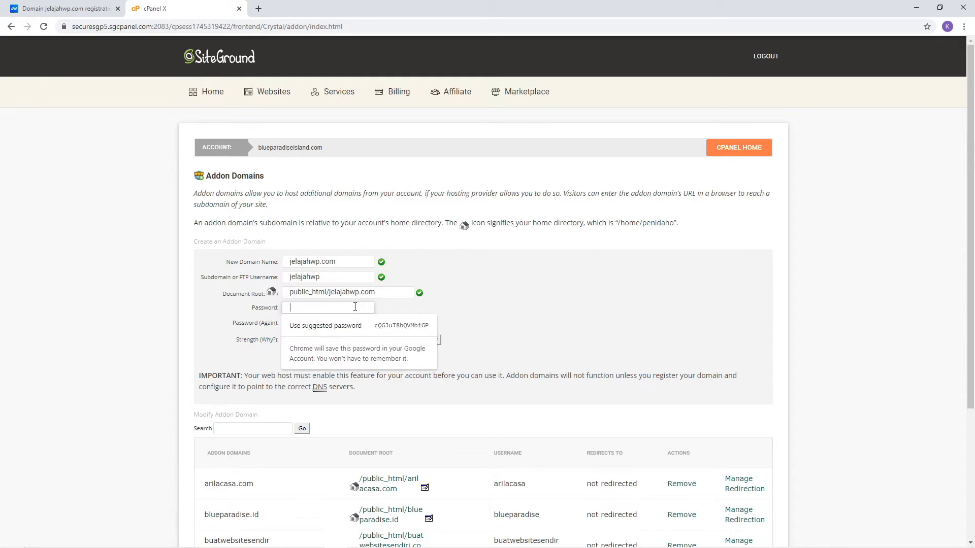
click(350, 326)
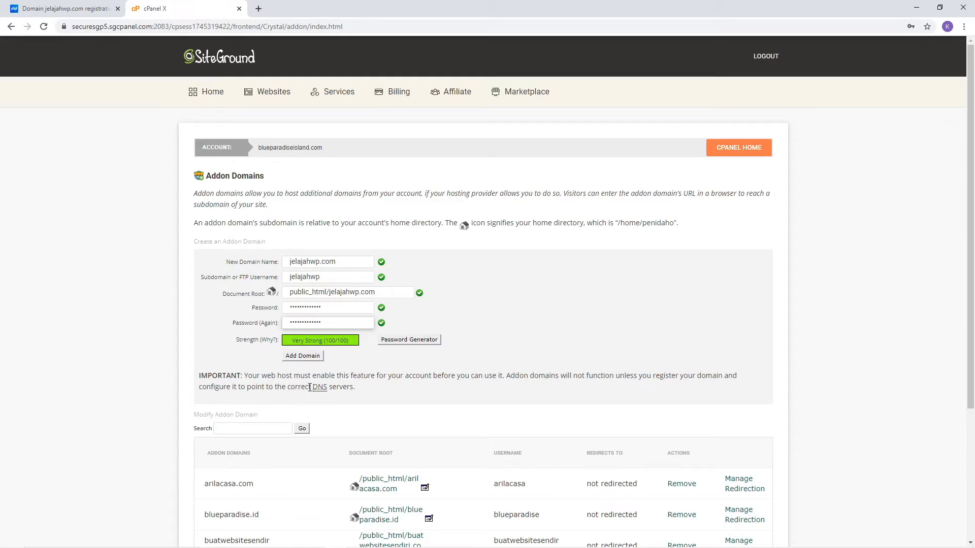
click(315, 359)
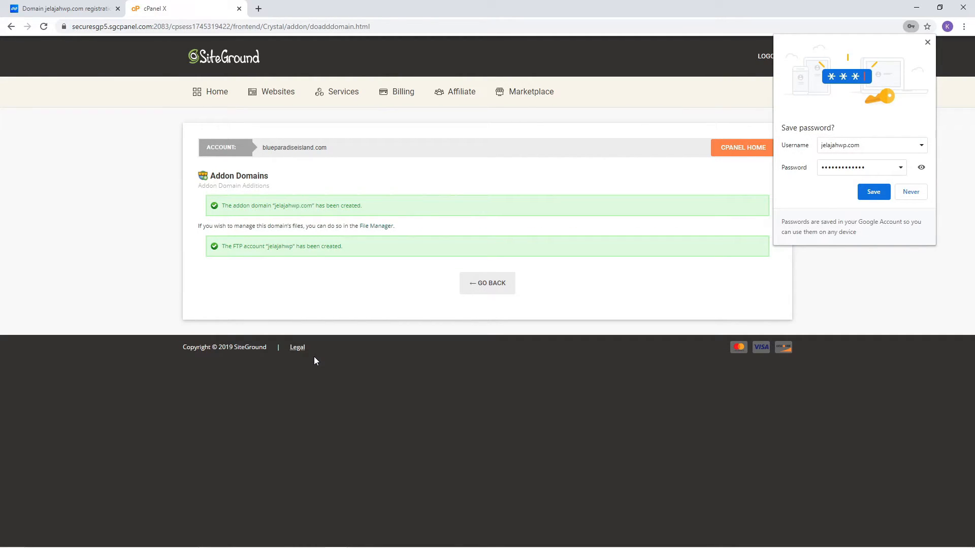
Step: Save the addon domain's password in Chrome and return to the cPanel home page
click(872, 192)
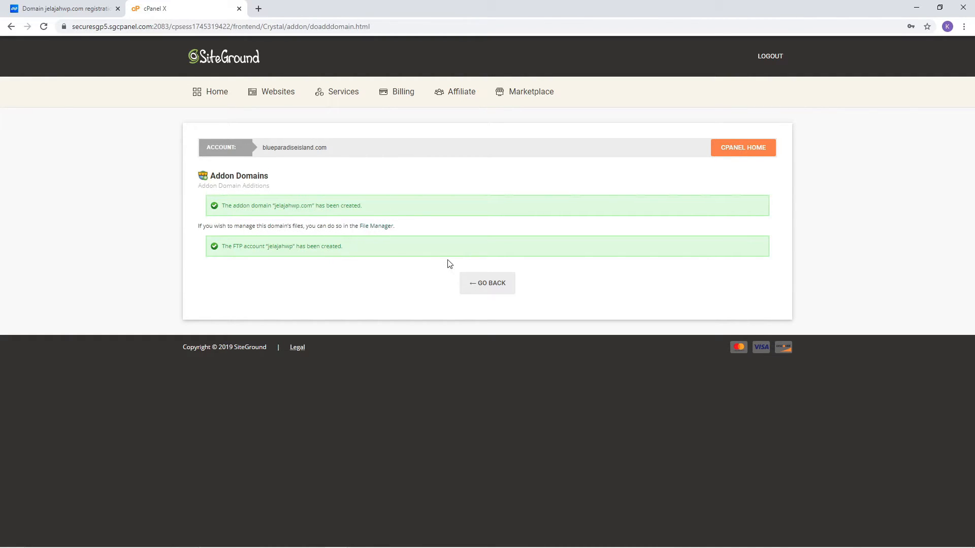
click(491, 289)
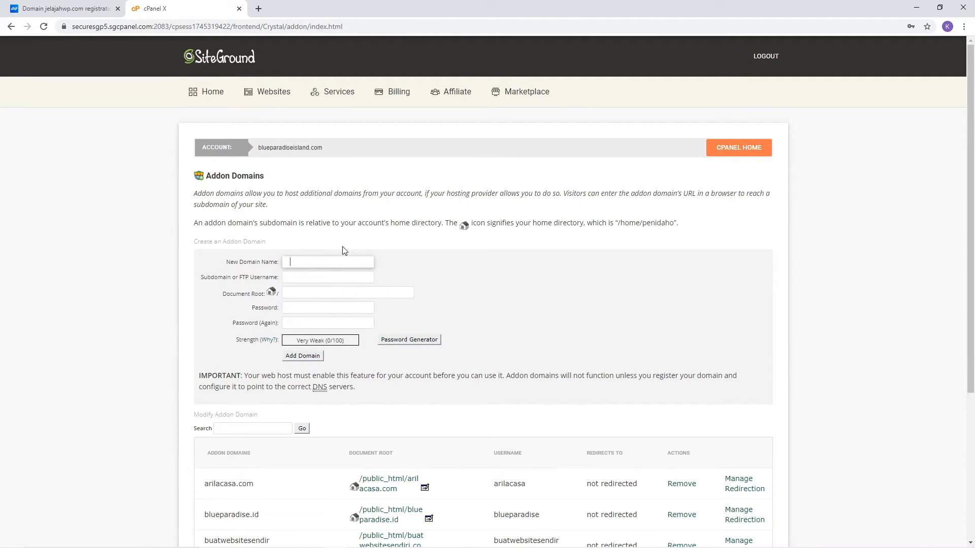
click(728, 152)
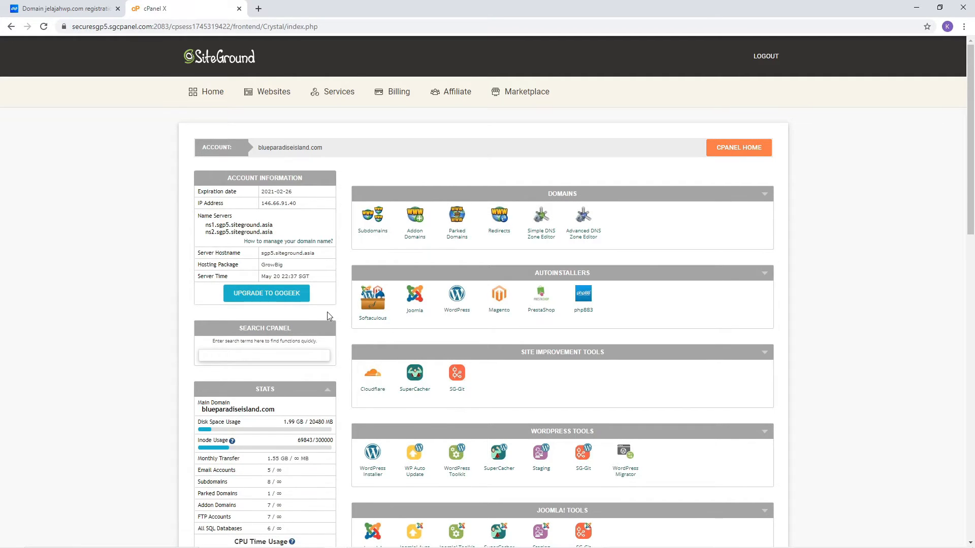
click(259, 9)
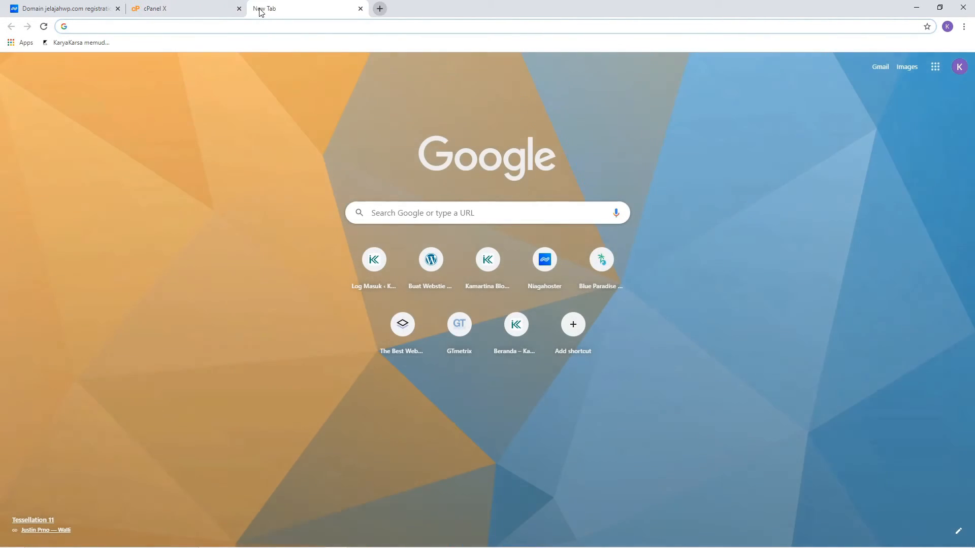
Step: Visit jelajahwp.com, confirm it shows 403 Forbidden, then go back to cPanel
text(jelajah)
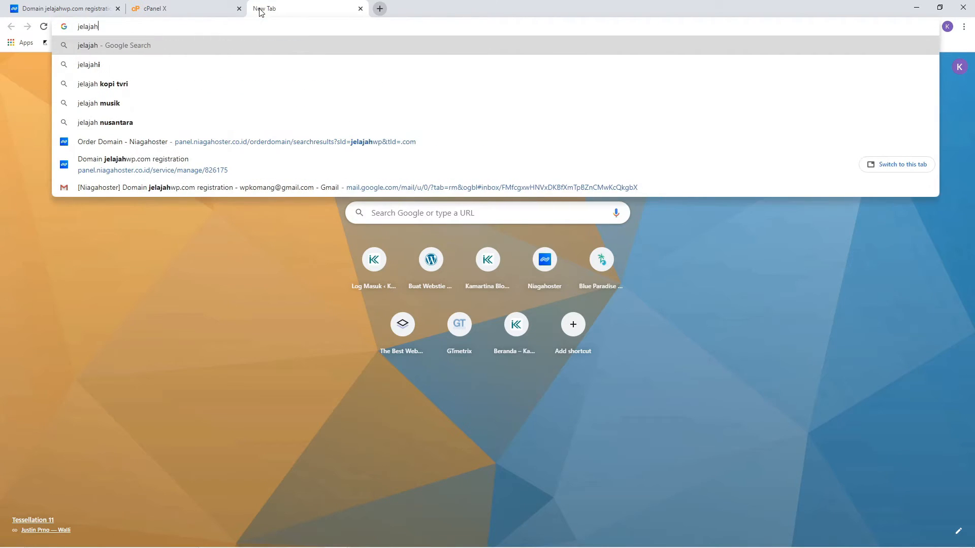
text(wp.com)
key(Return)
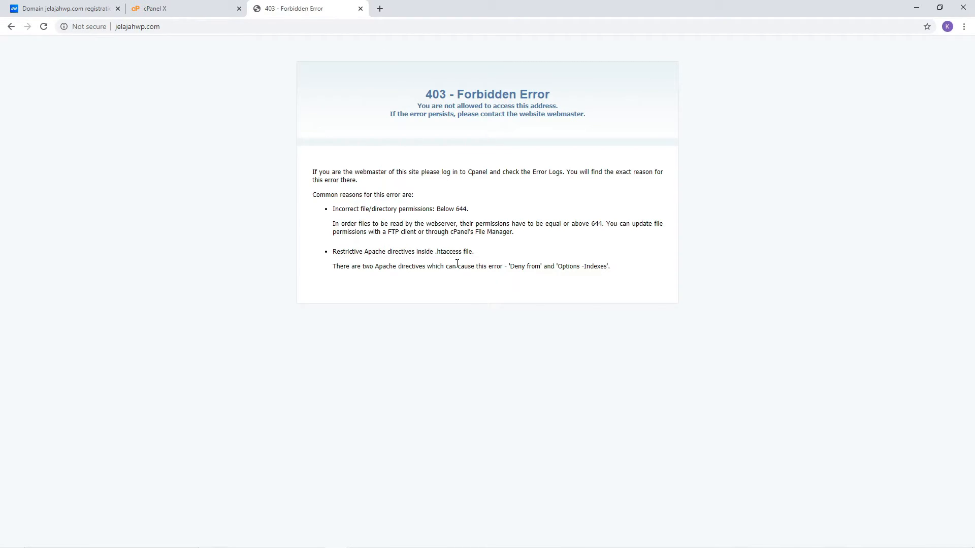
click(205, 8)
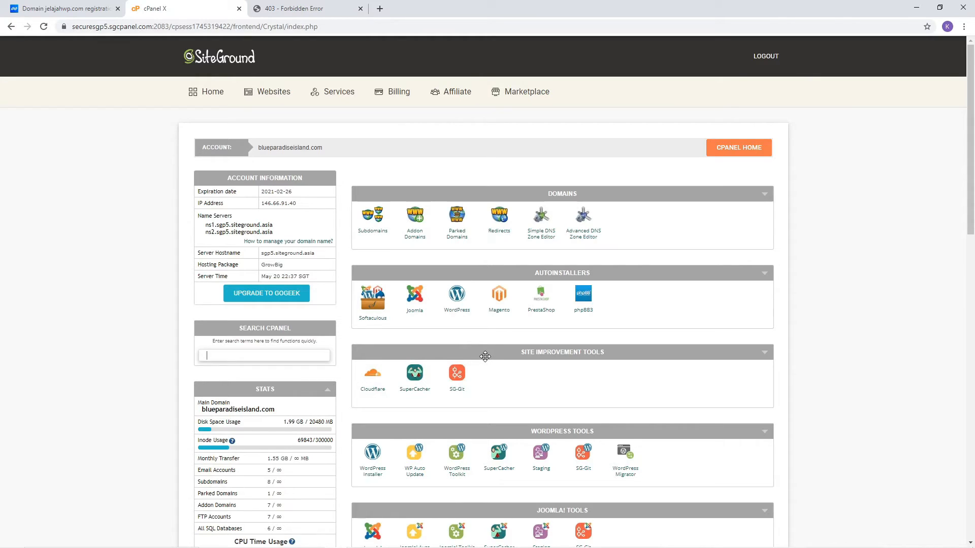
Step: Start a Softaculous WordPress install targeting jelajahwp.com
click(459, 298)
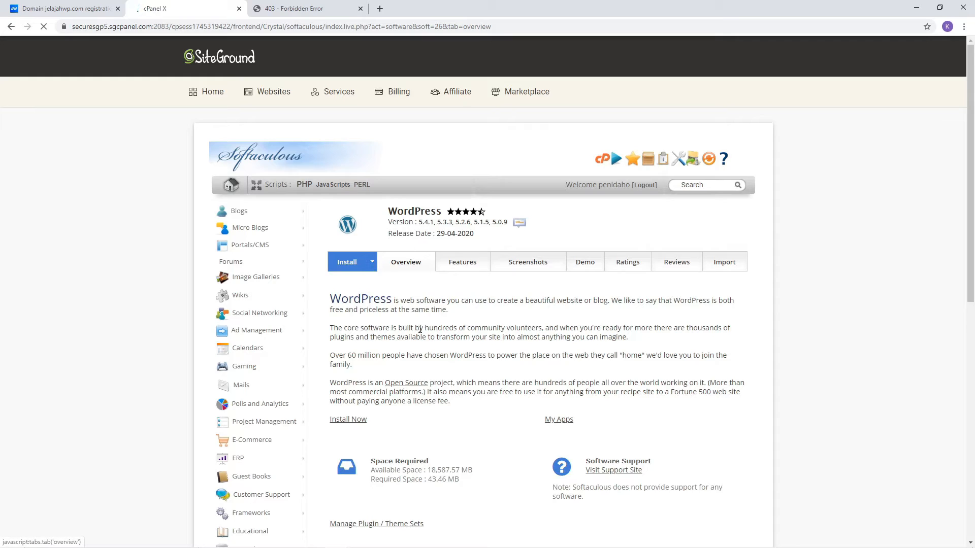
click(354, 271)
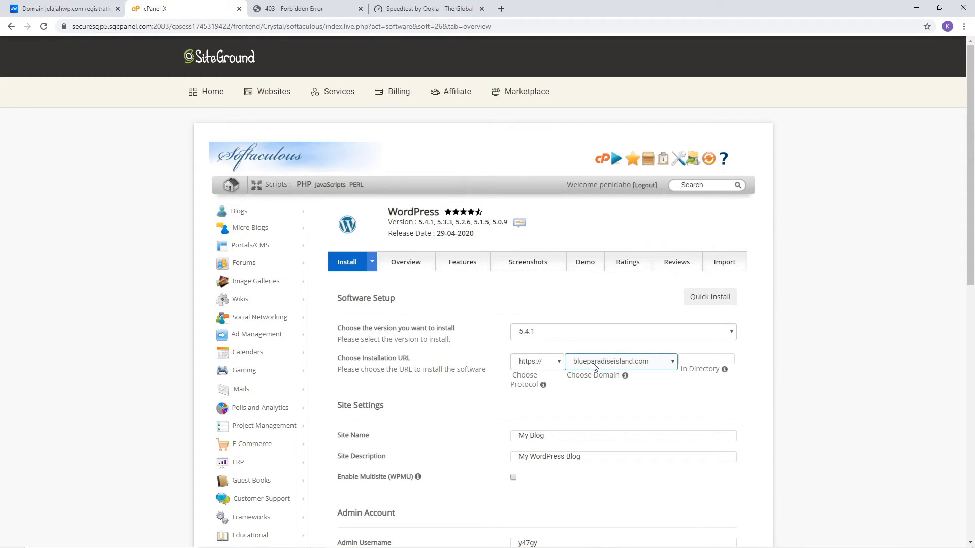
click(605, 363)
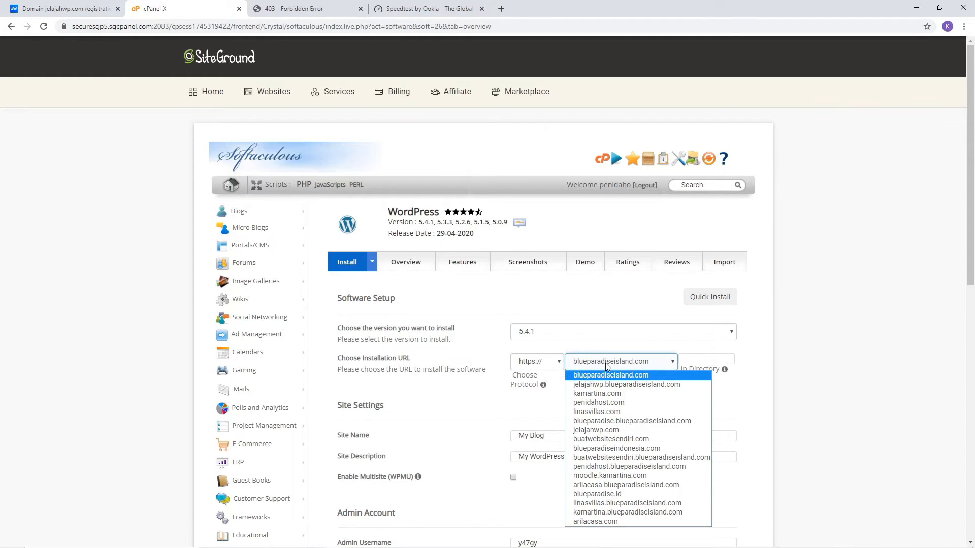
click(610, 430)
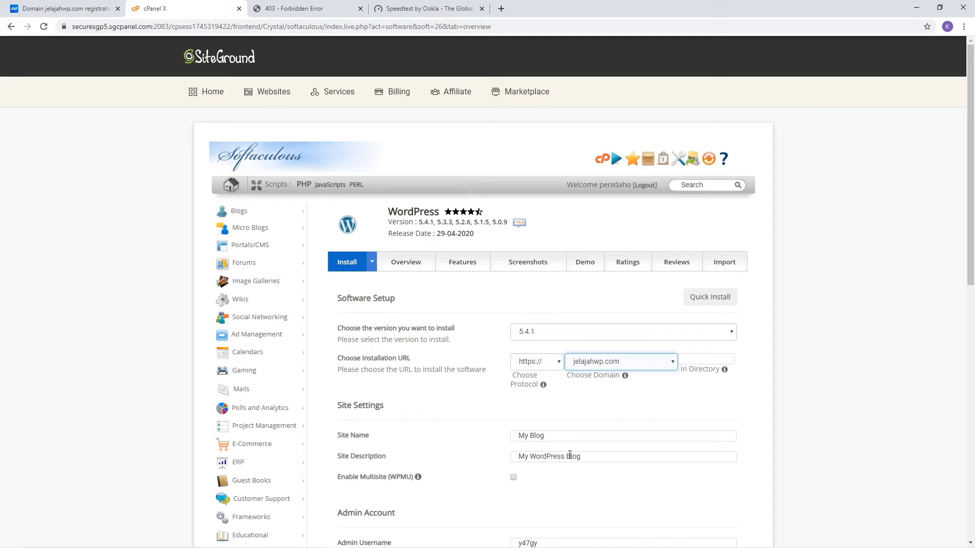
Step: Name the site 'Jelajah WP' with description 'Tutorial Membuat Website dari Nol'
click(559, 436)
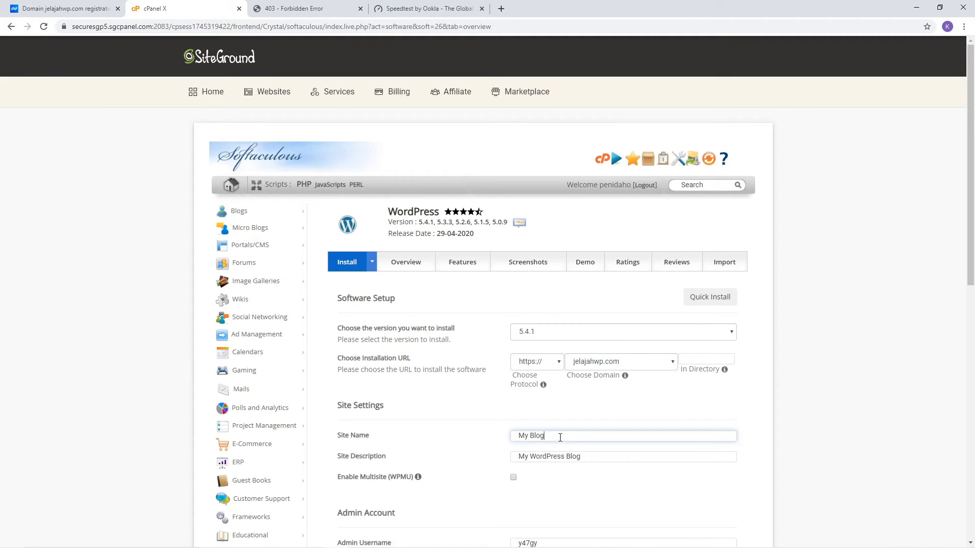
key(BackSpace)
key(BackSpace)
key(BackSpace)
key(BackSpace)
key(BackSpace)
key(BackSpace)
key(BackSpace)
text(Jelajah WP)
drag(594, 457, 472, 459)
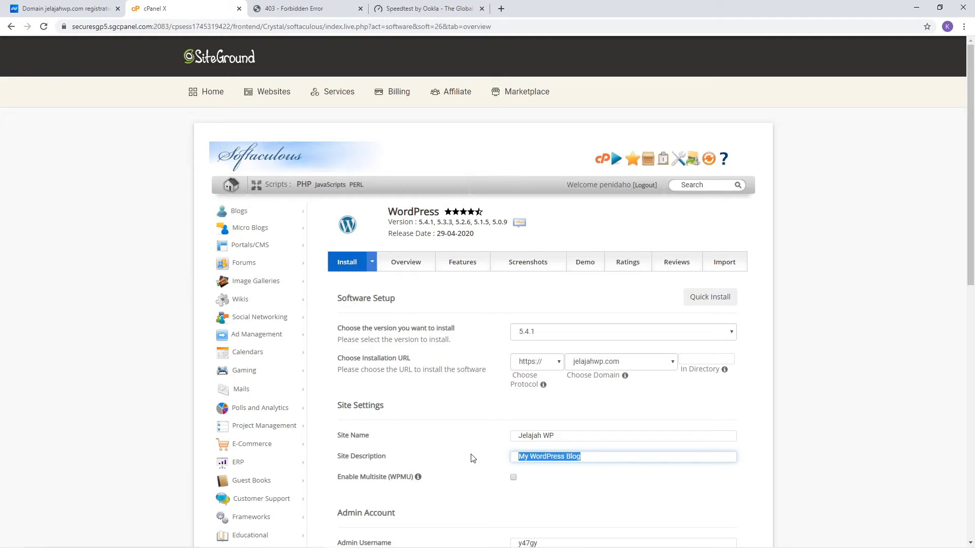
text(Tutorial Membuat Website dari Nol)
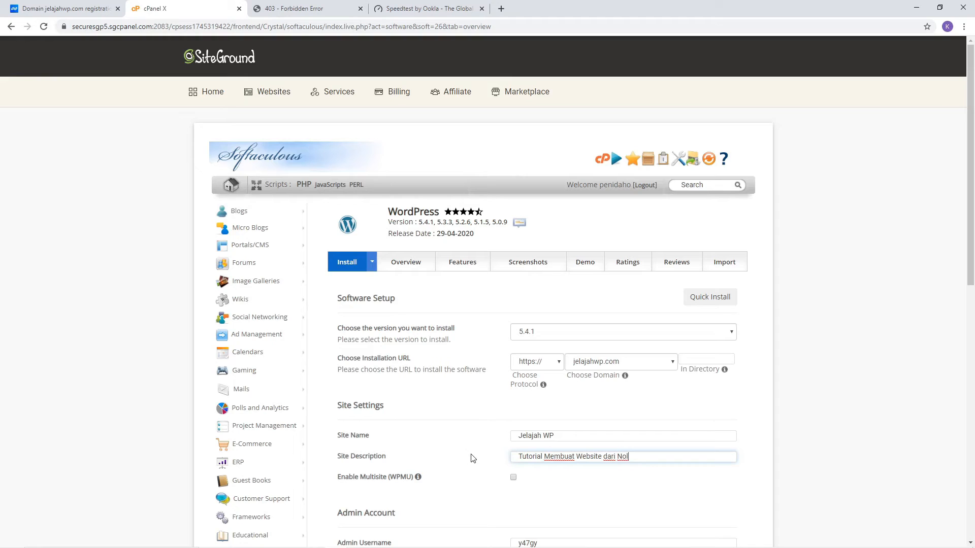
Step: Replace the generated admin username with the owner's own username
scroll(605, 470, down, 5)
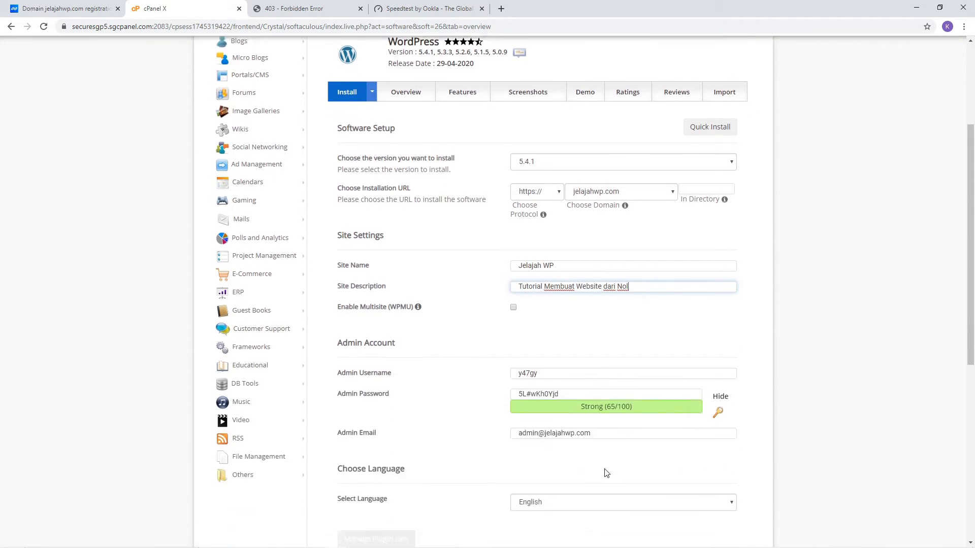
key(Tab)
key(Tab)
key(BackSpace)
text(admin)
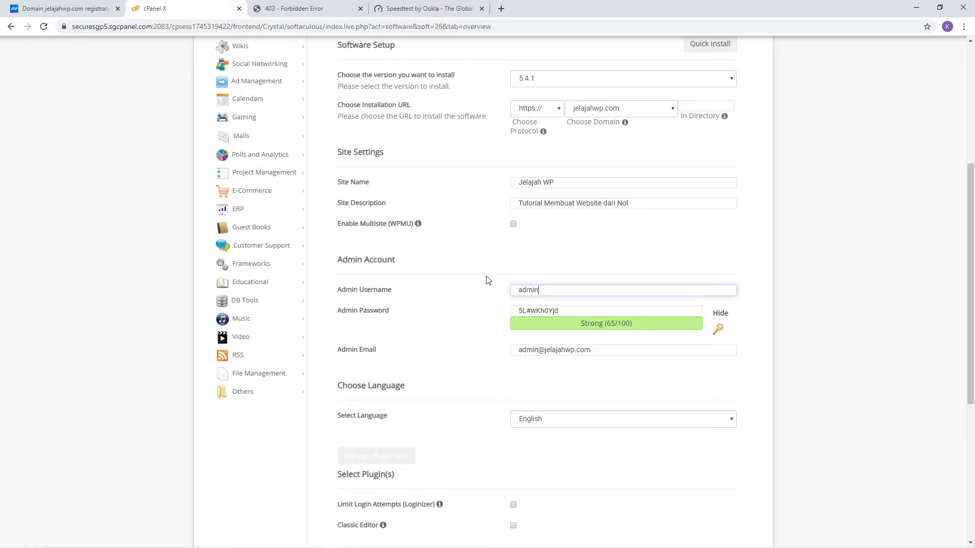
key(BackSpace)
key(BackSpace)
key(BackSpace)
key(BackSpace)
text(Jelaj)
key(BackSpace)
key(BackSpace)
key(BackSpace)
key(BackSpace)
key(BackSpace)
text(Kamartina)
Step: Replace the generated admin password with the owner's own password, then go to the admin e-mail
drag(570, 309, 506, 310)
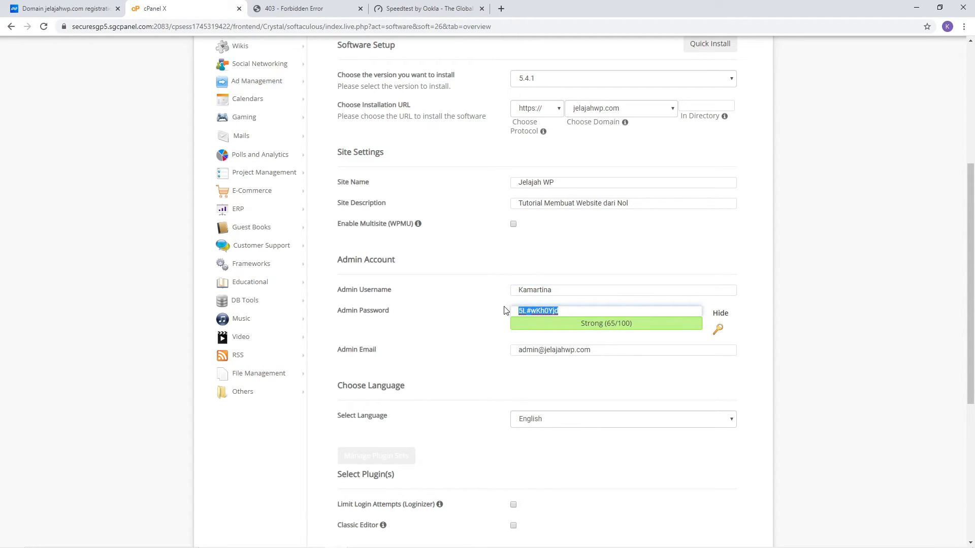
double_click(539, 311)
click(542, 349)
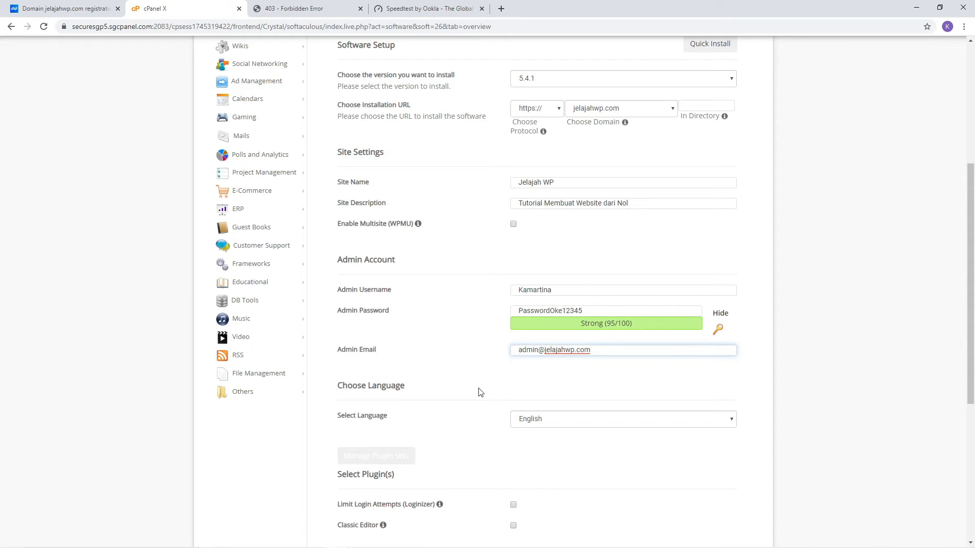
scroll(481, 391, down, 3)
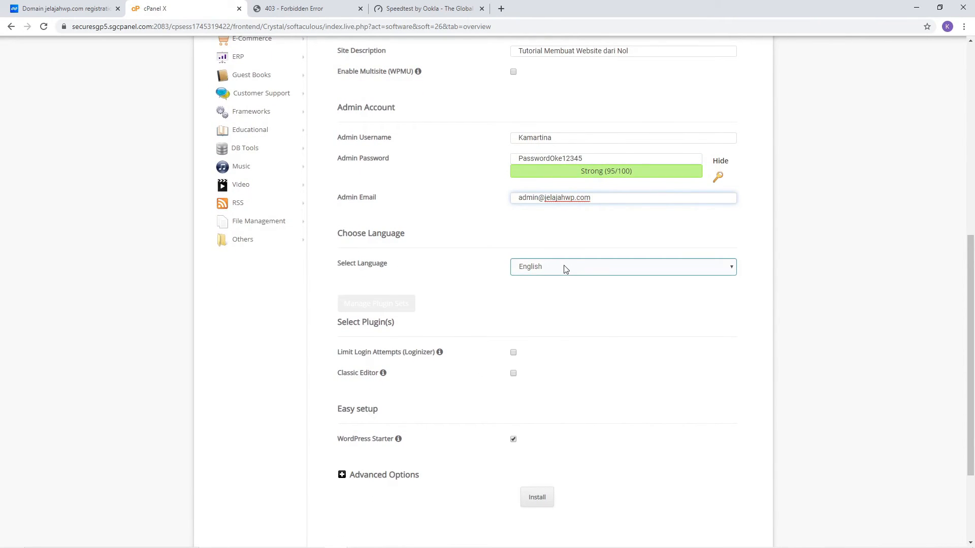
Step: Install WordPress in Indonesian with Limit Login Attempts (Loginizer) on and WordPress Starter off
click(565, 267)
click(563, 437)
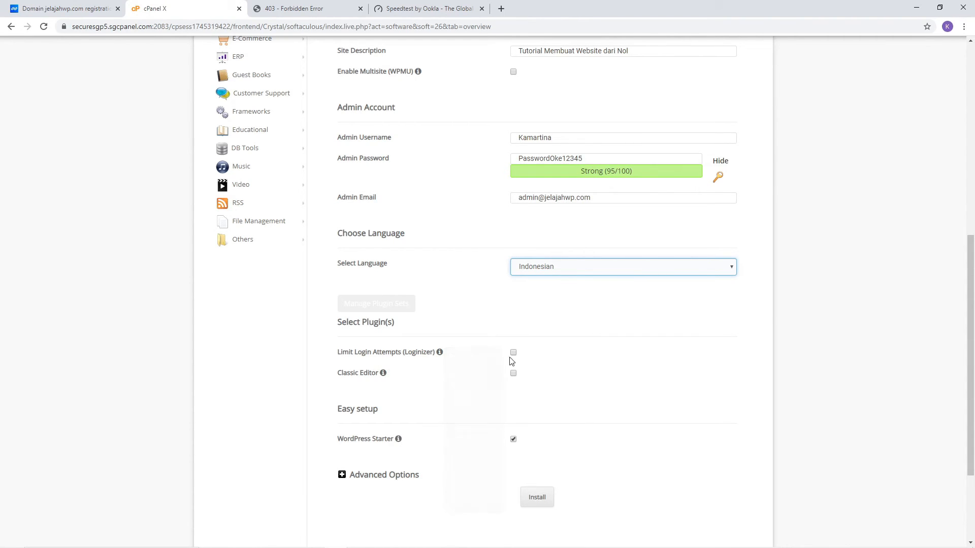
click(513, 353)
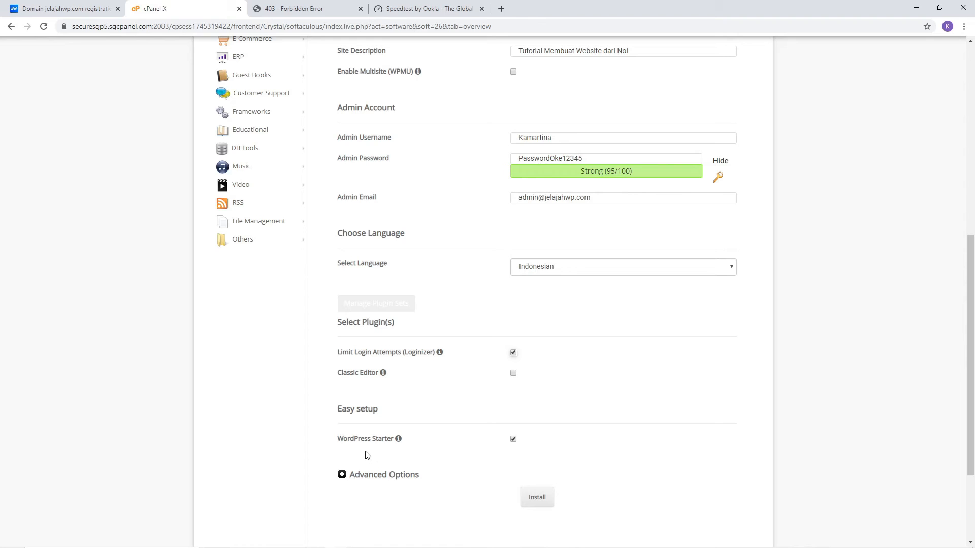
click(513, 440)
click(536, 500)
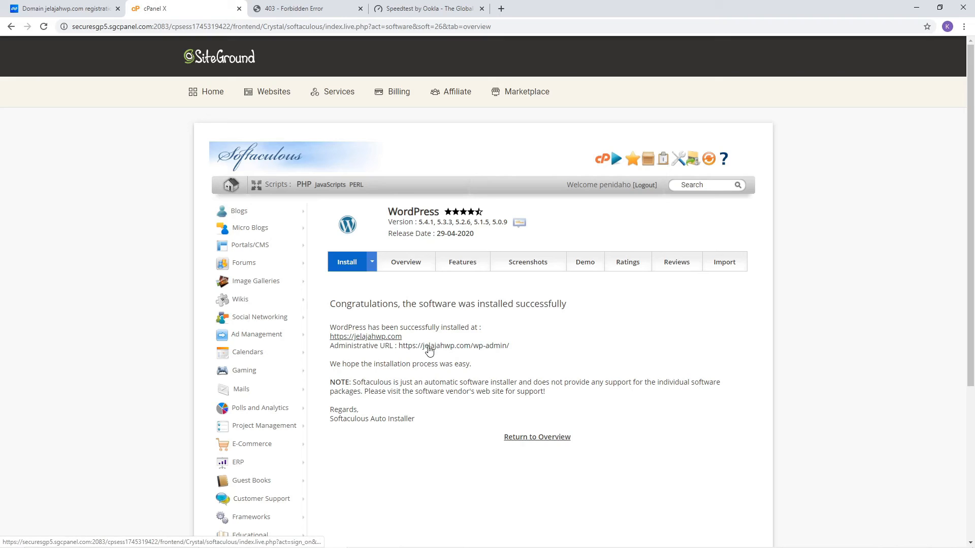
Step: Reload the jelajahwp.com tab to show the new Jelajah WP homepage and scroll it
click(304, 10)
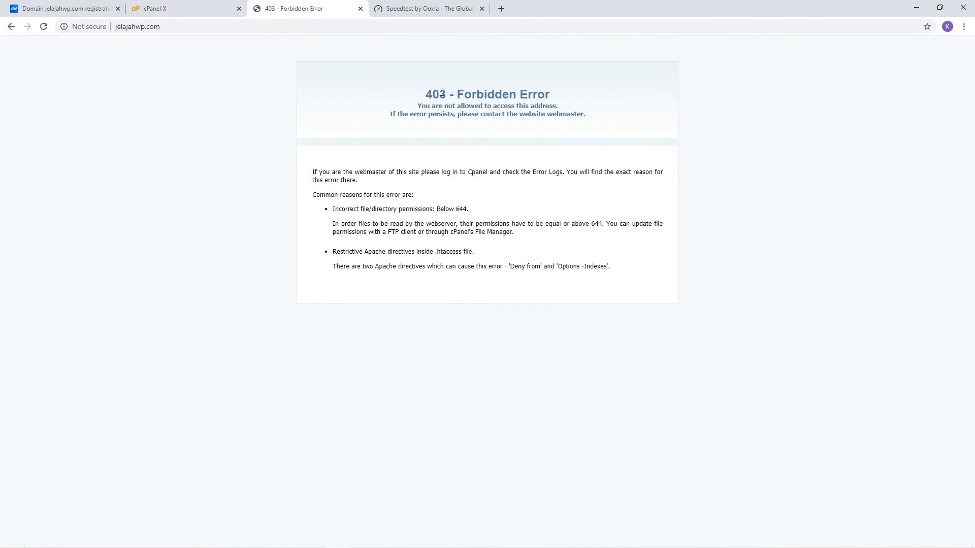
click(44, 26)
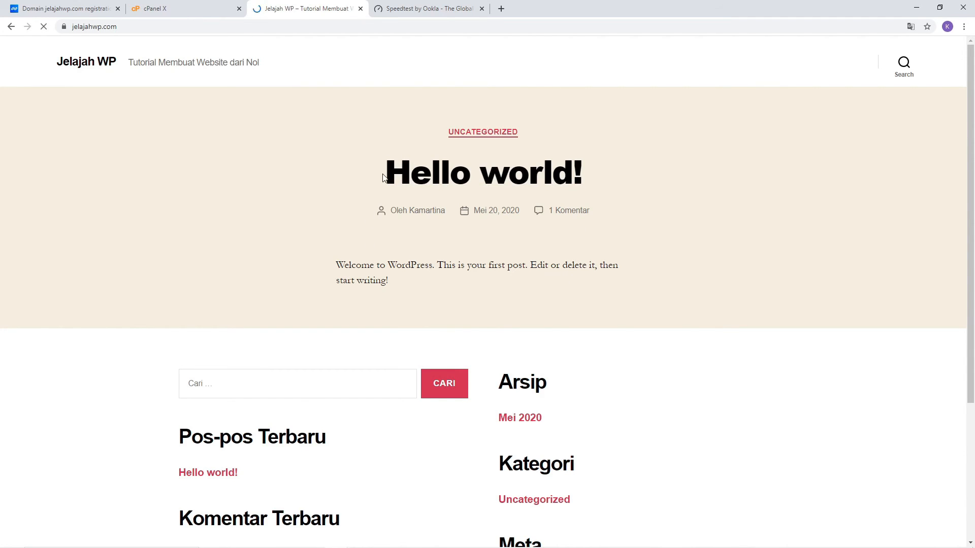
scroll(379, 311, down, 4)
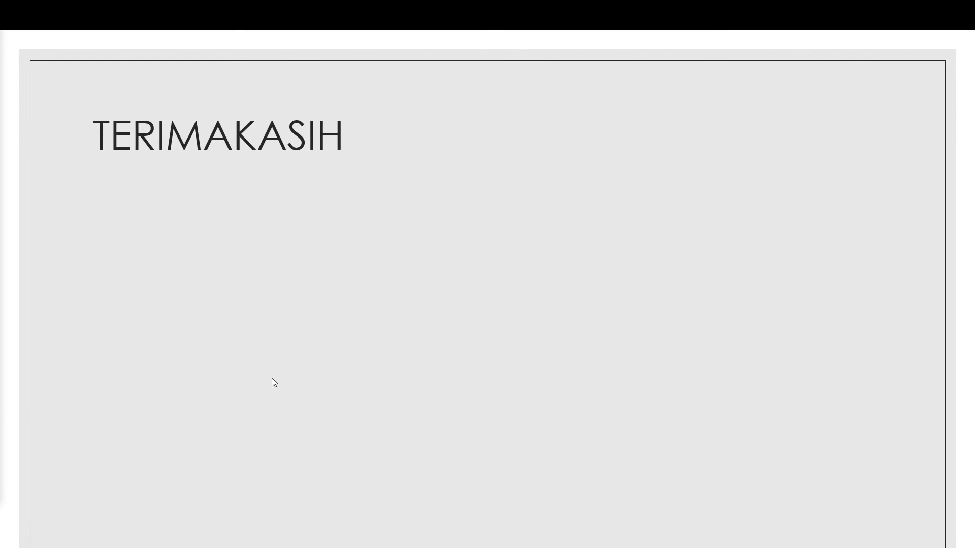
Step: Reveal the SUBSCRIBE bullet under the TERIMAKASIH heading
click(321, 337)
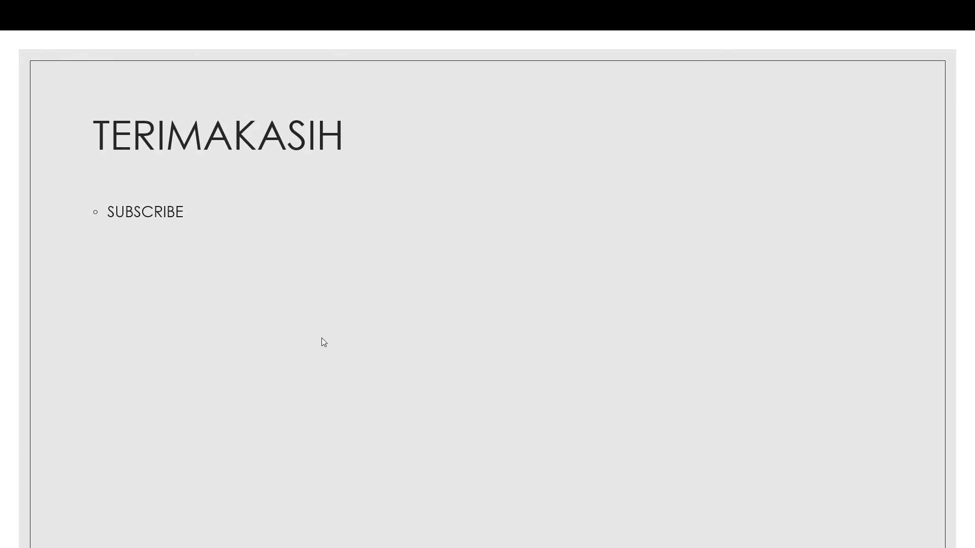